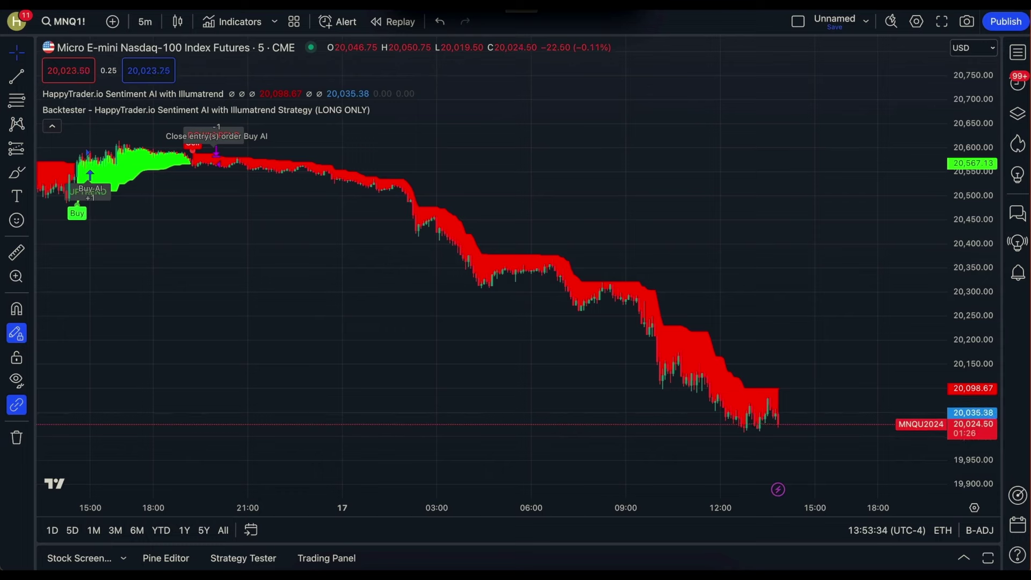
# Reset the chart view and switch the MNQ1! chart to 45-minute candles.
pyautogui.rightClick(335, 336)
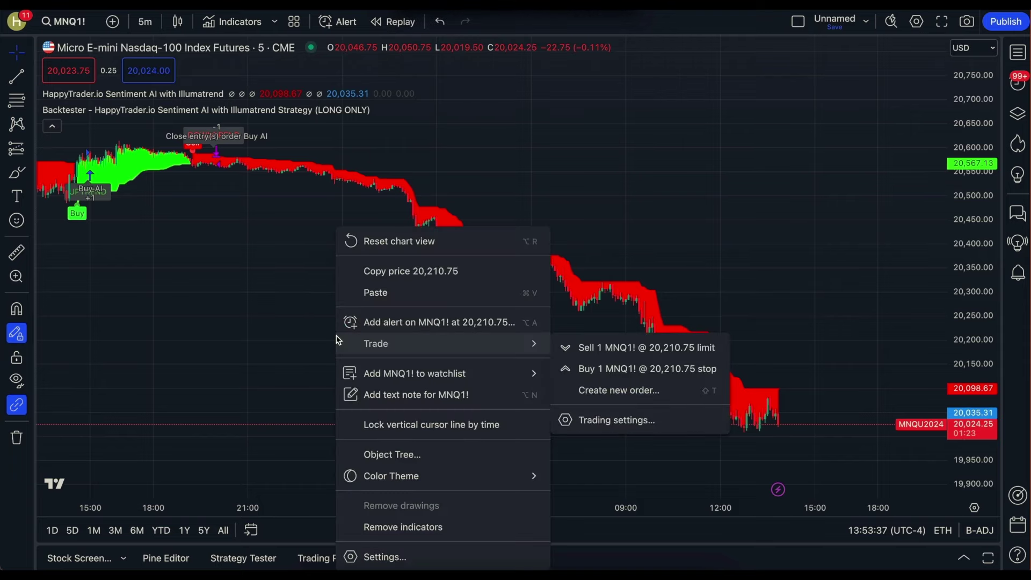
pyautogui.click(397, 241)
pyautogui.hscroll(-10, 204, 194)
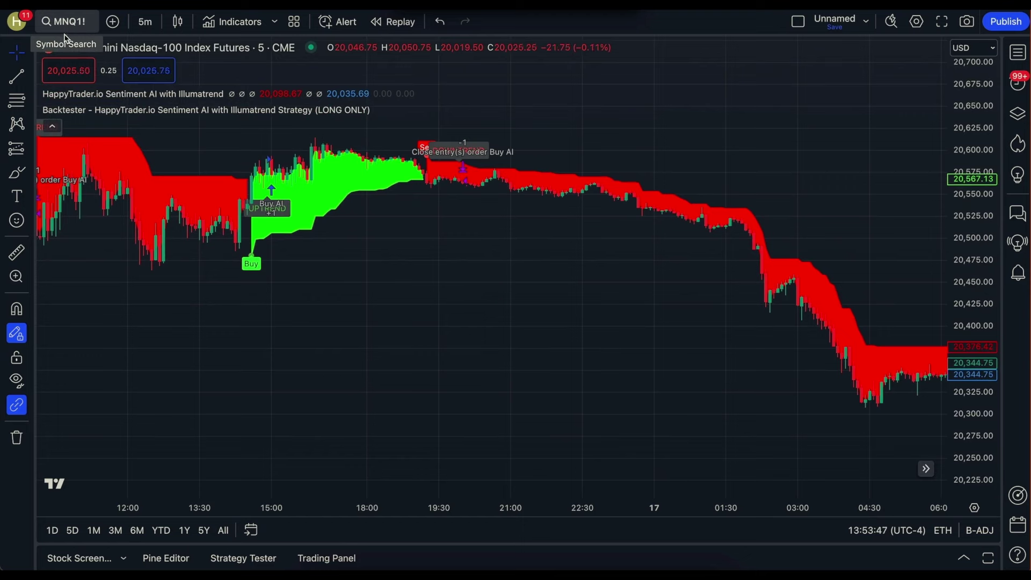
pyautogui.click(145, 21)
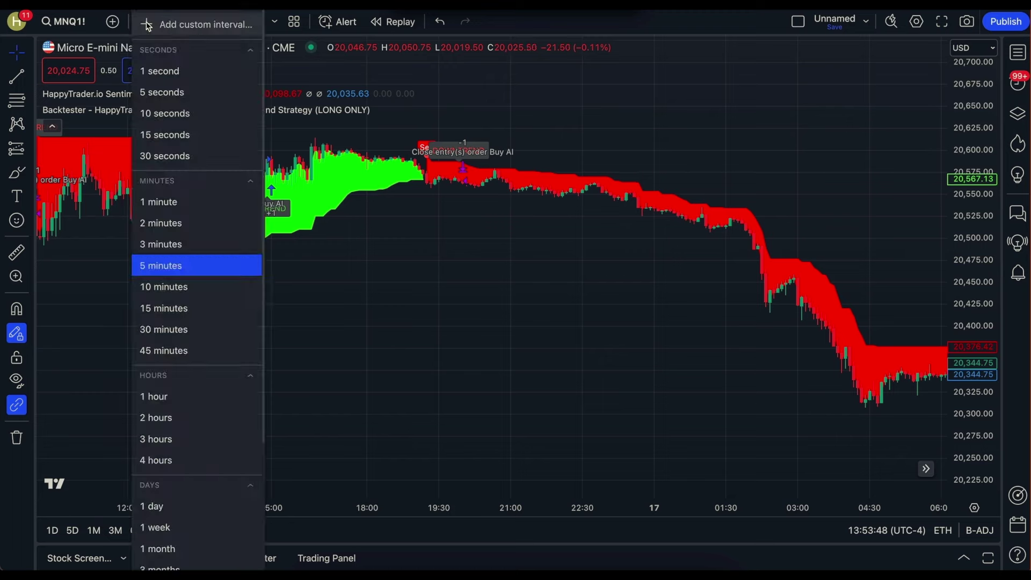
pyautogui.click(171, 350)
# Reset the view, compress the price scale to fit the trend, and glance at backtest results.
pyautogui.rightClick(673, 228)
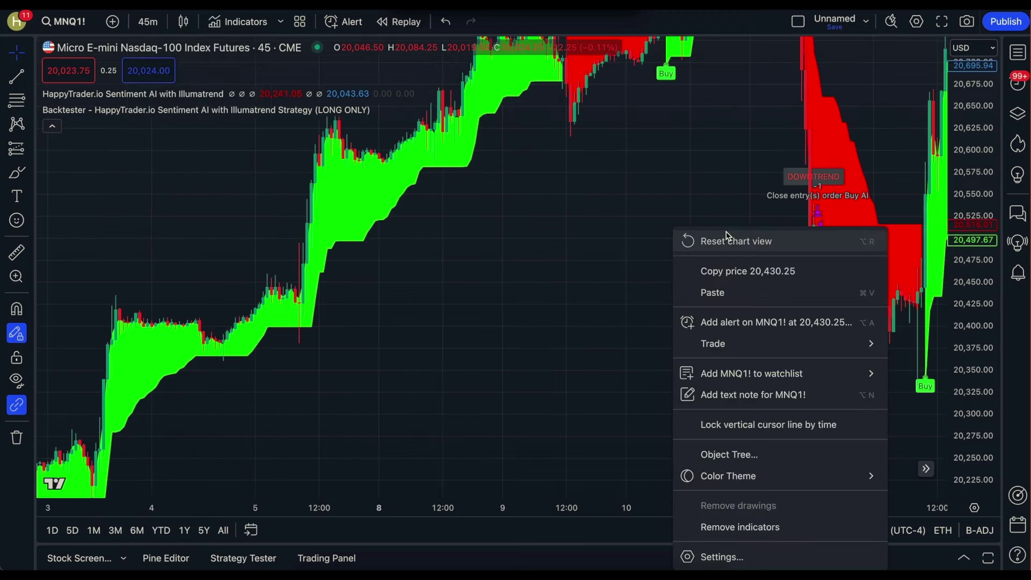
pyautogui.click(729, 238)
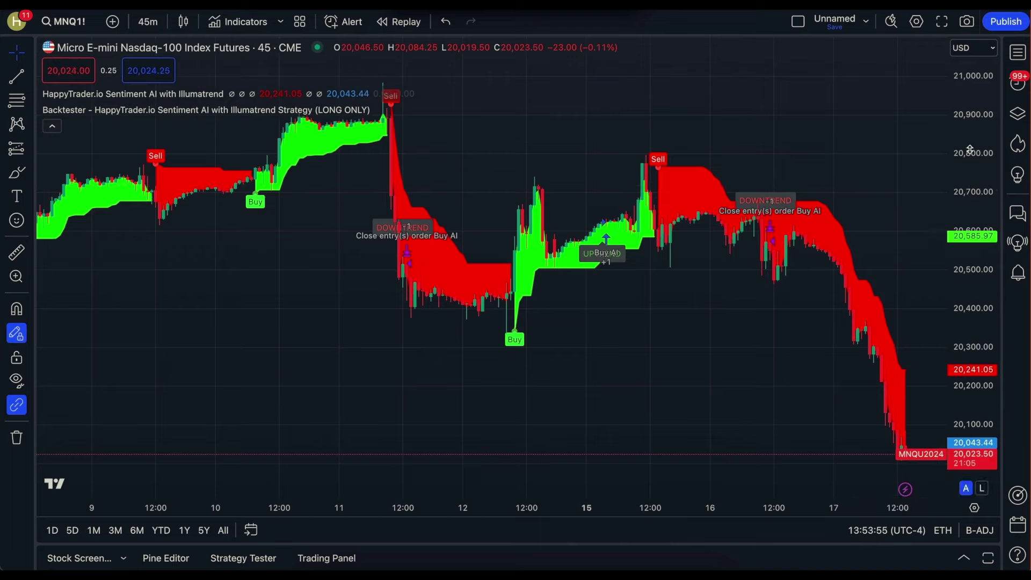
pyautogui.moveTo(971, 149); pyautogui.dragTo(982, 348)
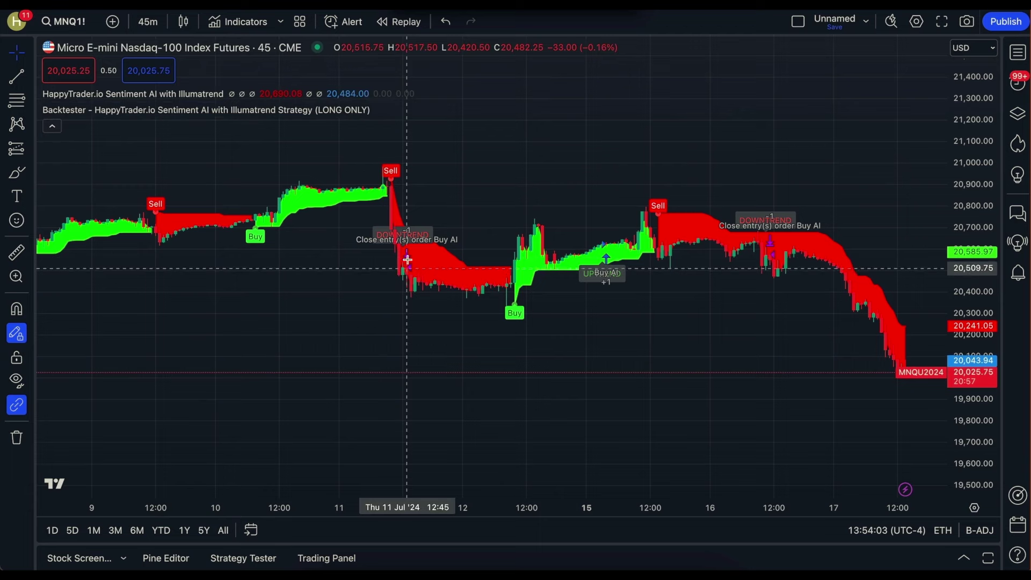
pyautogui.moveTo(207, 110)
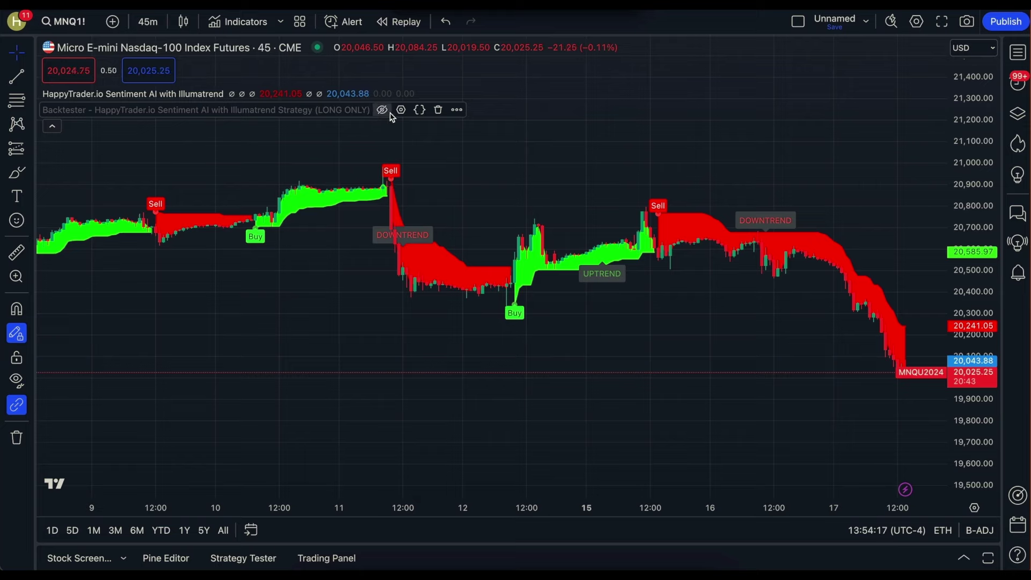
pyautogui.click(387, 120)
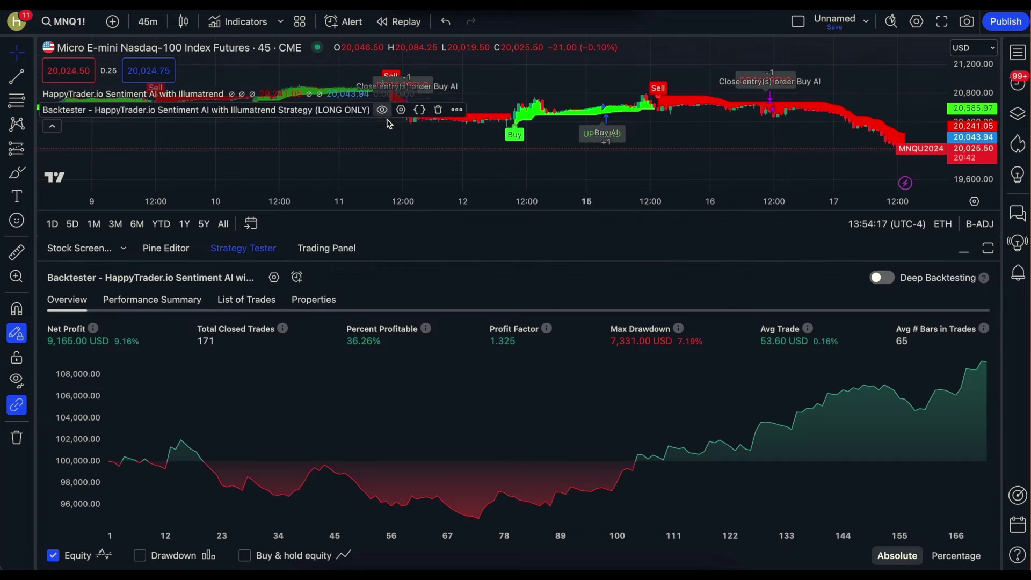
pyautogui.click(964, 253)
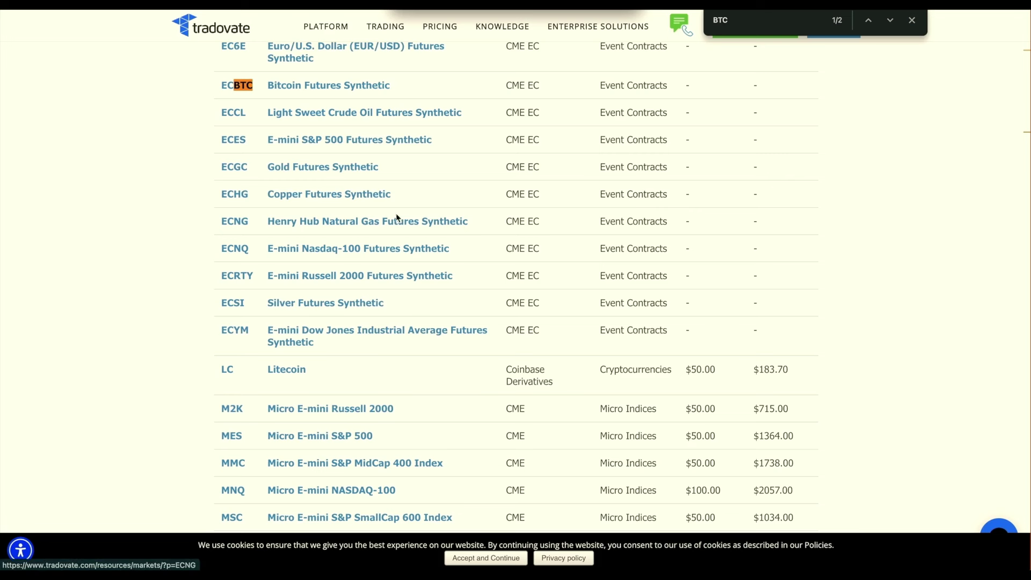
# Find MNQ on the Tradovate page and highlight the 2057.00 amount in its row.
pyautogui.hotkey('ctrl', 'a')
pyautogui.write('MNQ')
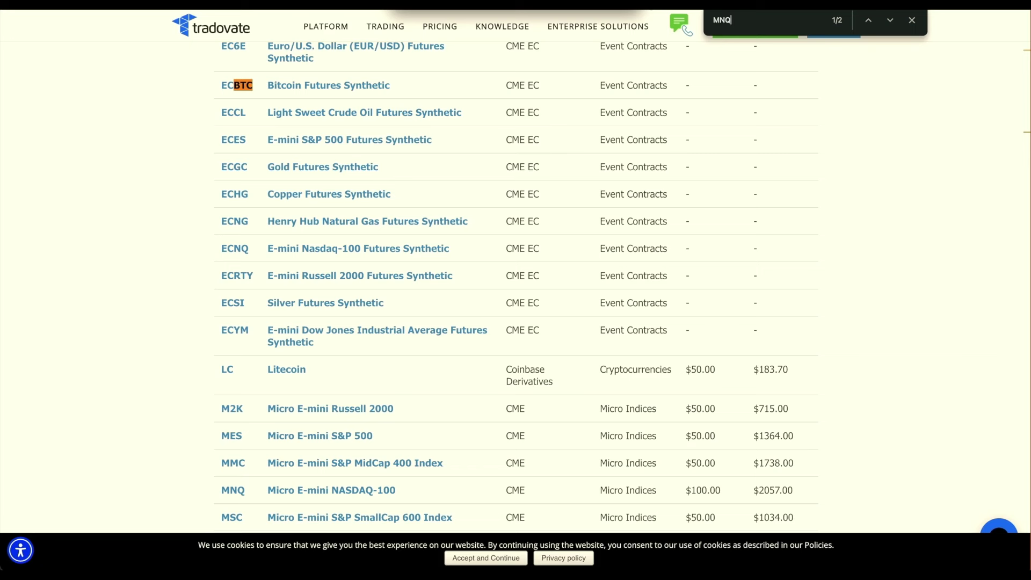
pyautogui.scroll(-2, 776, 403)
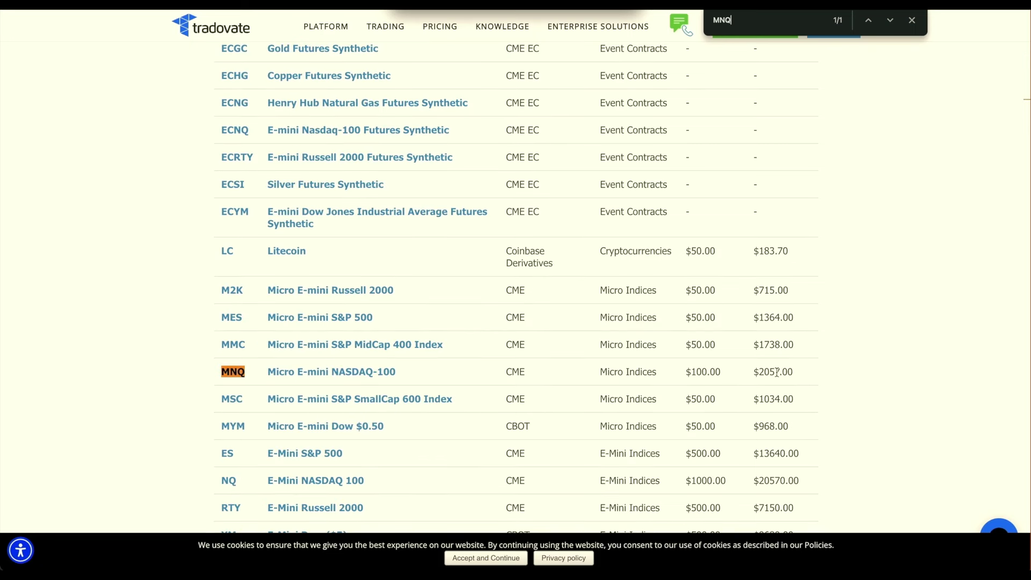
pyautogui.moveTo(794, 371); pyautogui.dragTo(759, 371)
pyautogui.hotkey('ctrl', 'c')
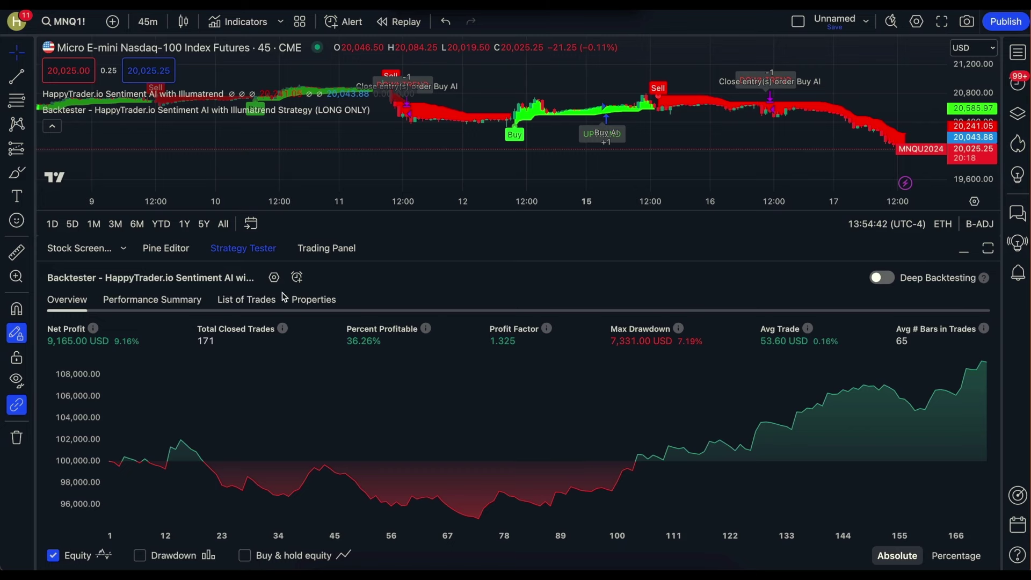
# Set the strategy's initial capital to 2057 and clear the pyramiding value.
pyautogui.click(274, 277)
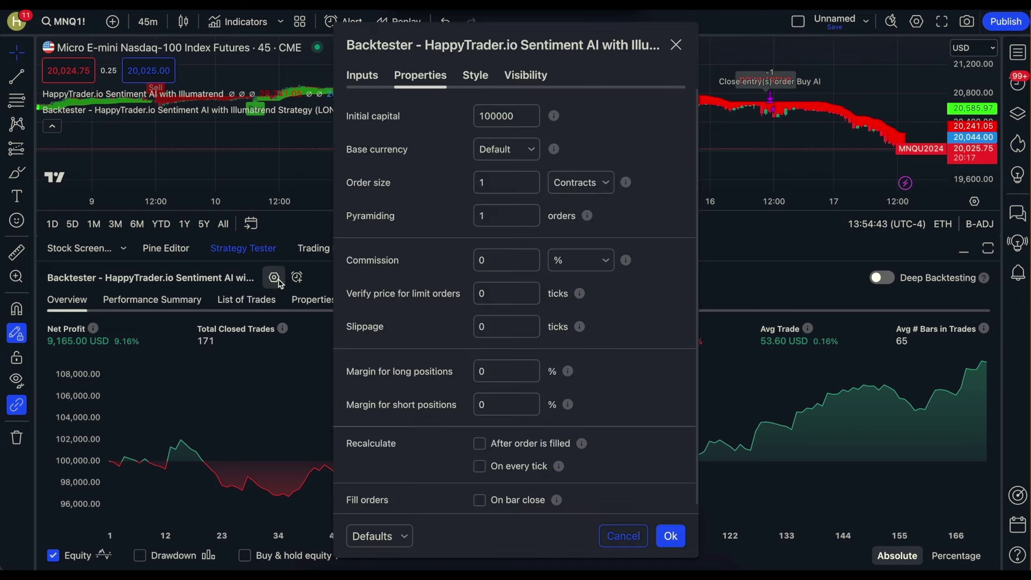
pyautogui.doubleClick(520, 116)
pyautogui.hotkey('ctrl', 'v')
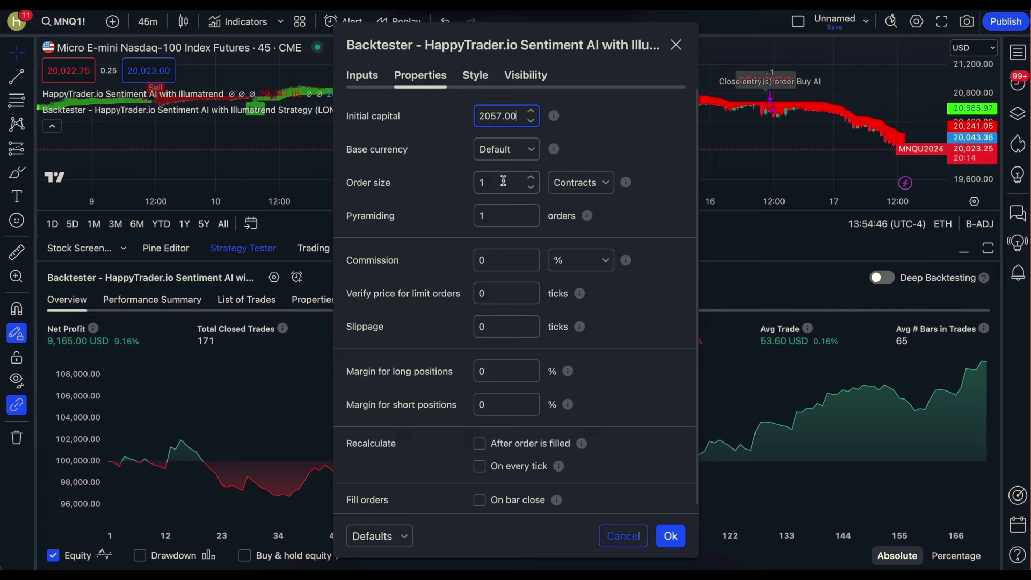
pyautogui.click(506, 214)
pyautogui.press('BackSpace')
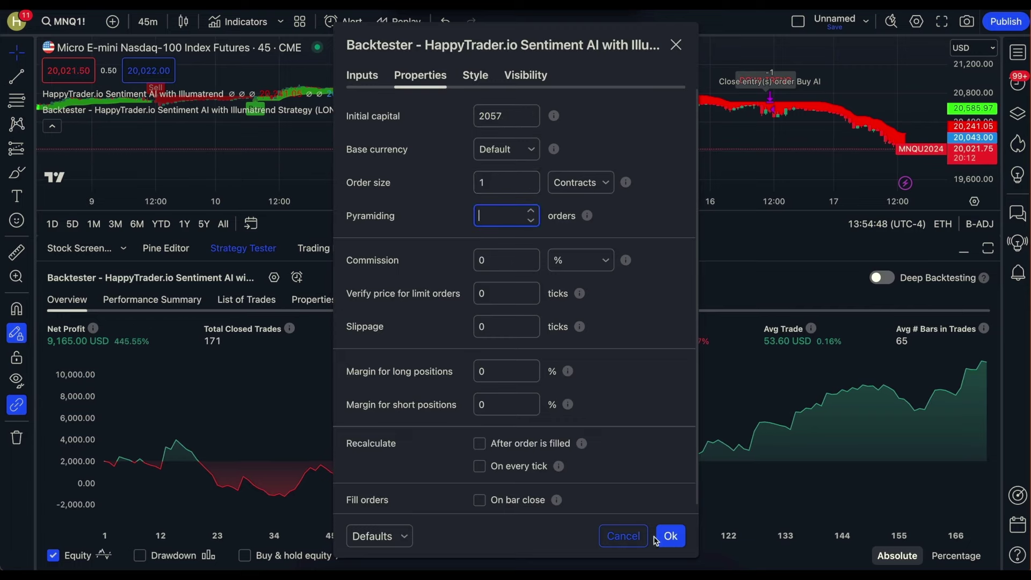
pyautogui.click(669, 535)
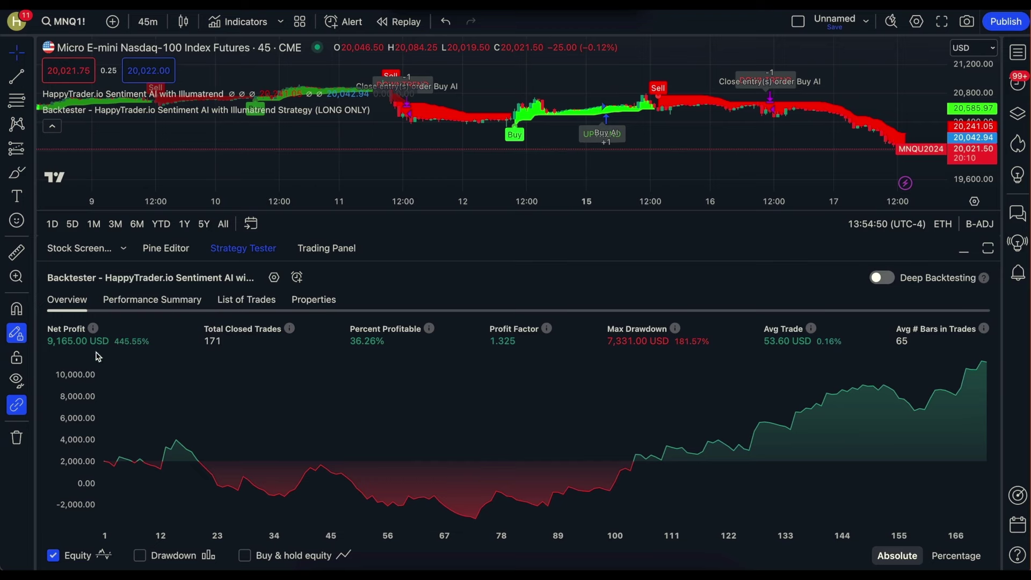
pyautogui.click(274, 277)
pyautogui.press('Escape')
# Enable deep backtesting with end date 2024-07-17 and generate the report.
pyautogui.click(882, 278)
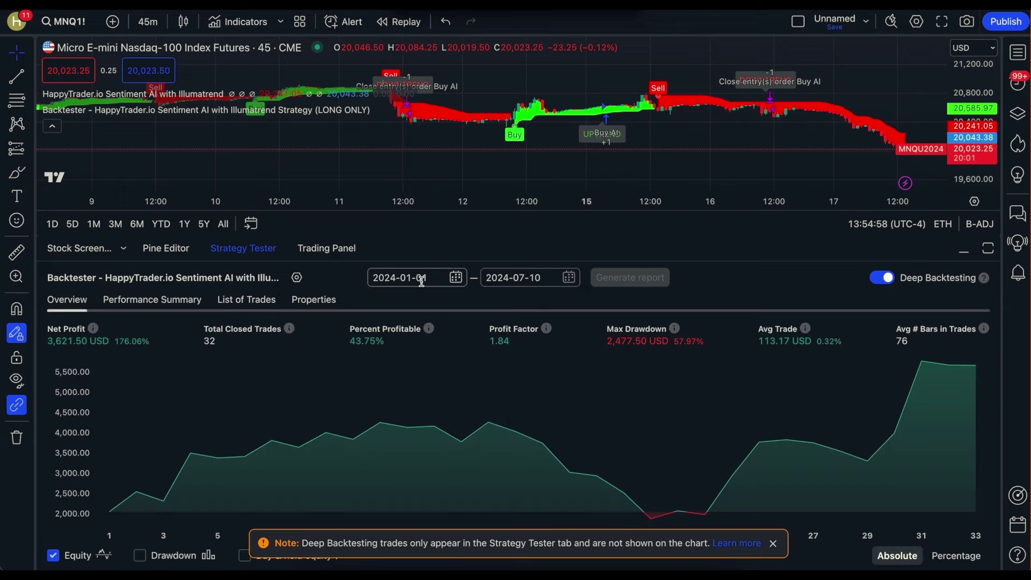
pyautogui.click(555, 278)
pyautogui.press('BackSpace')
pyautogui.write('7')
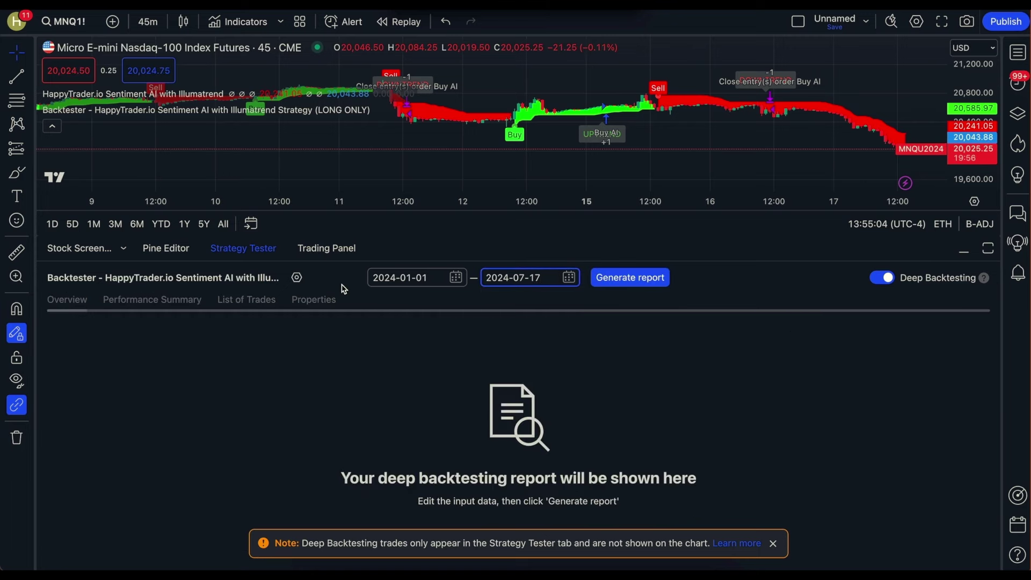
pyautogui.click(608, 279)
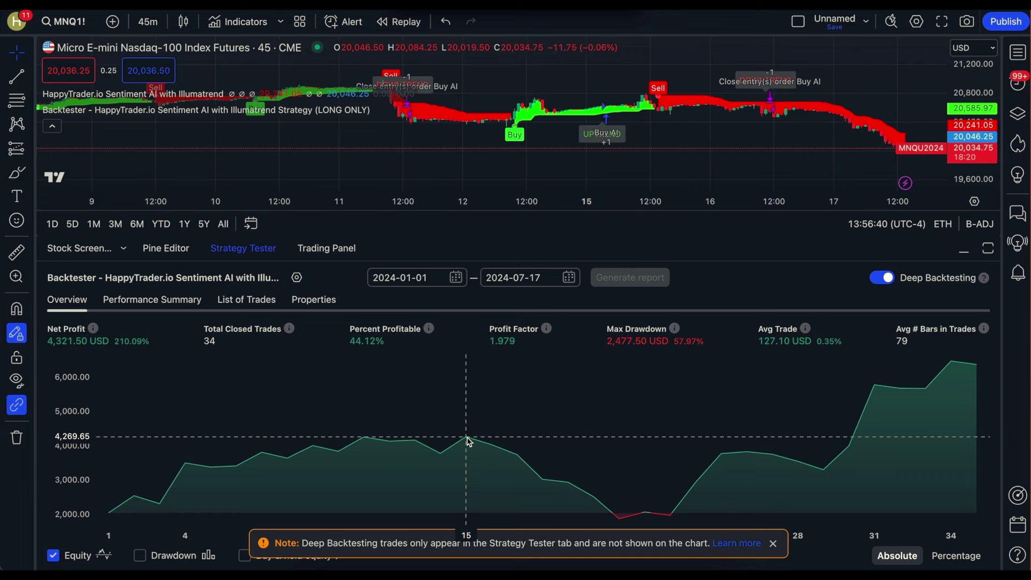
pyautogui.moveTo(161, 94)
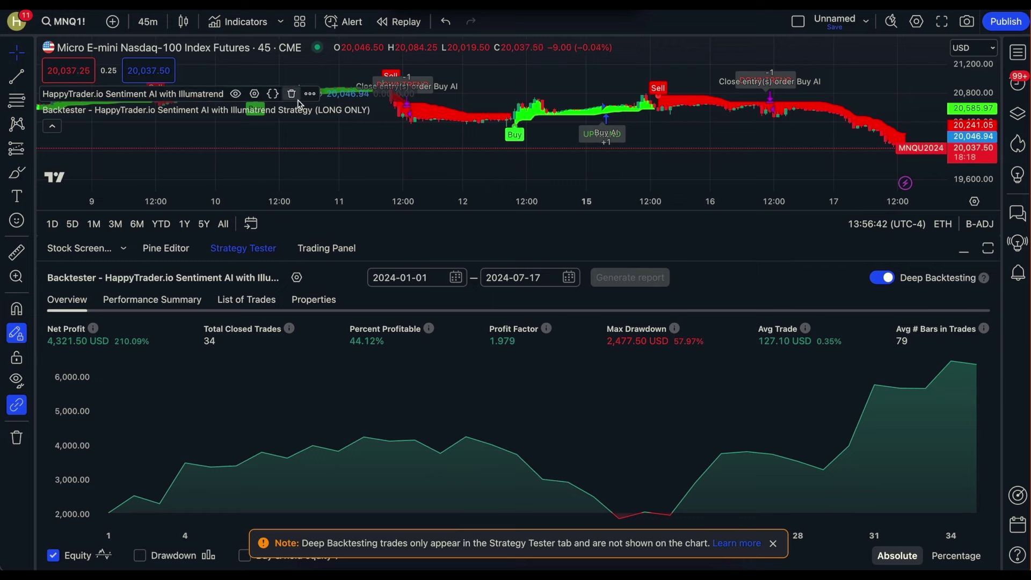
pyautogui.click(311, 95)
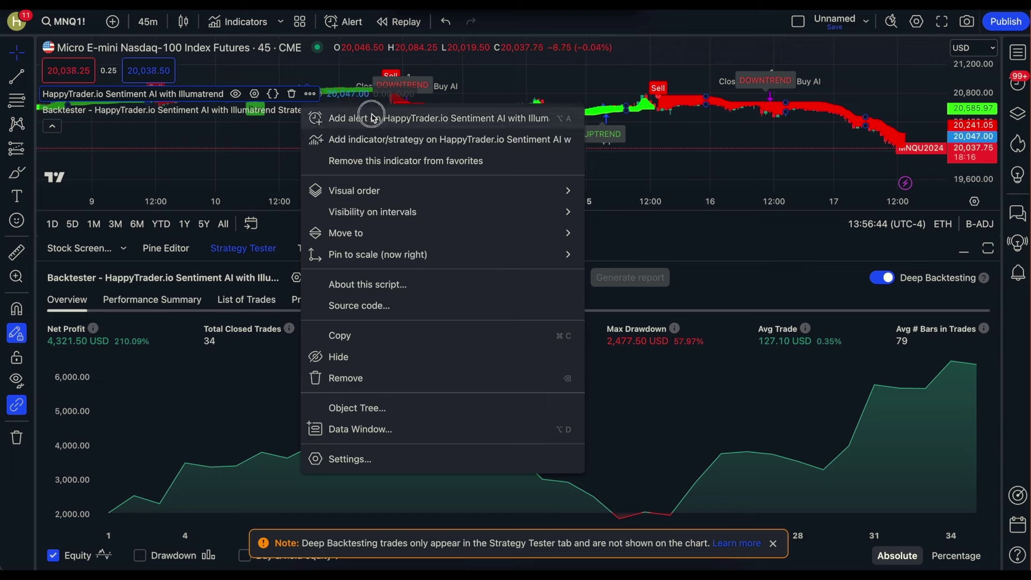
pyautogui.click(370, 119)
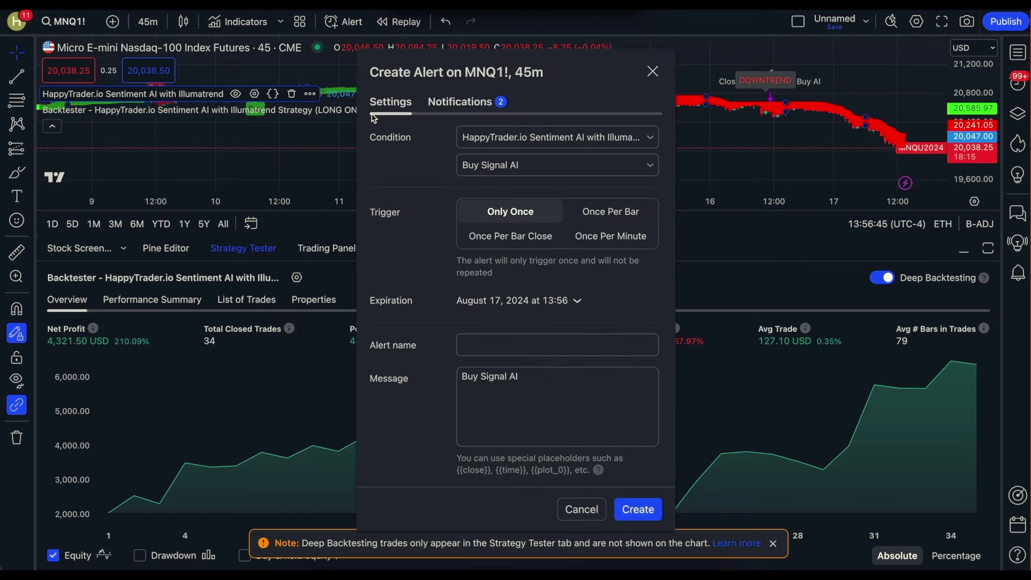
pyautogui.click(237, 96)
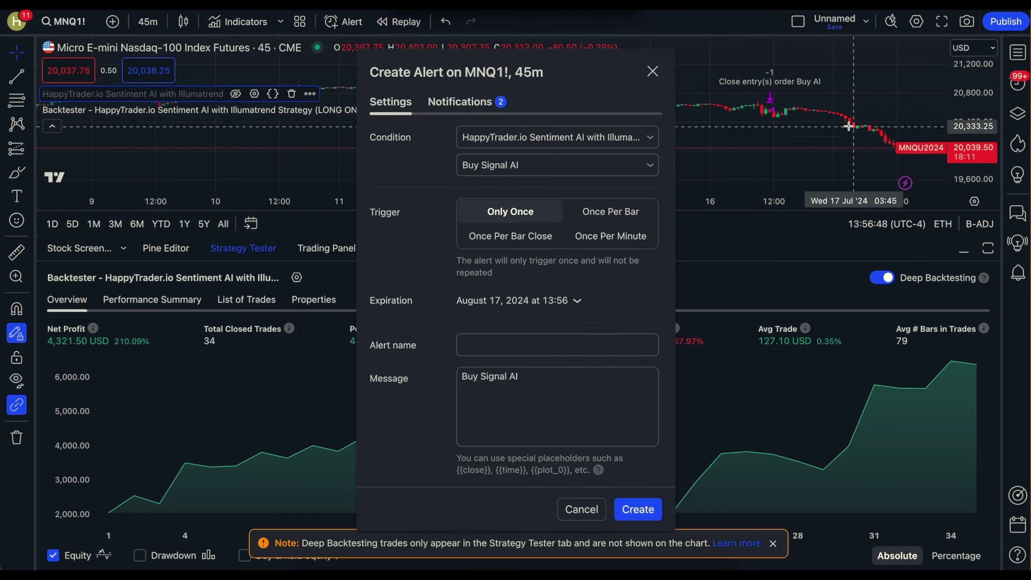
pyautogui.click(236, 95)
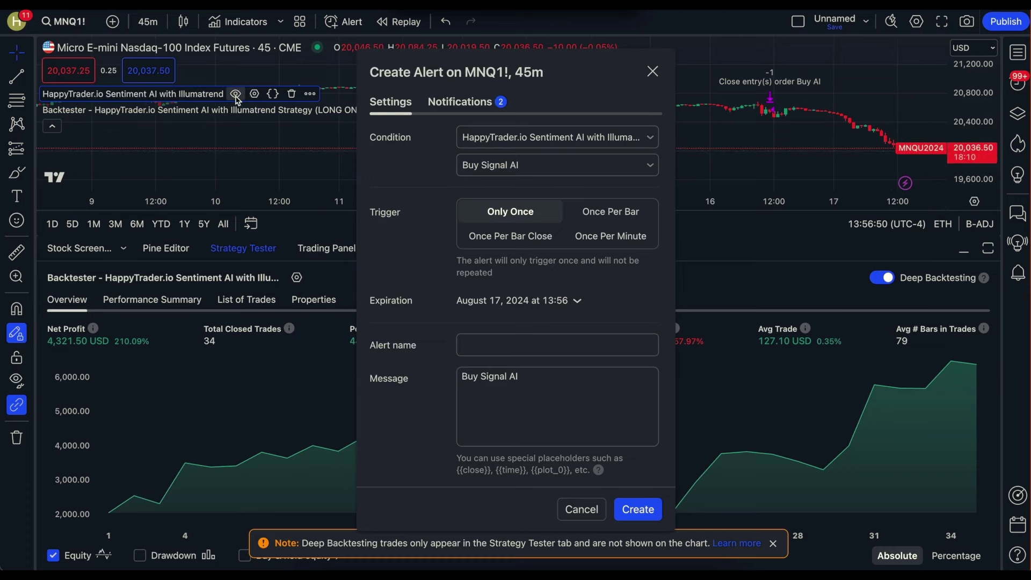
pyautogui.click(594, 234)
pyautogui.click(474, 102)
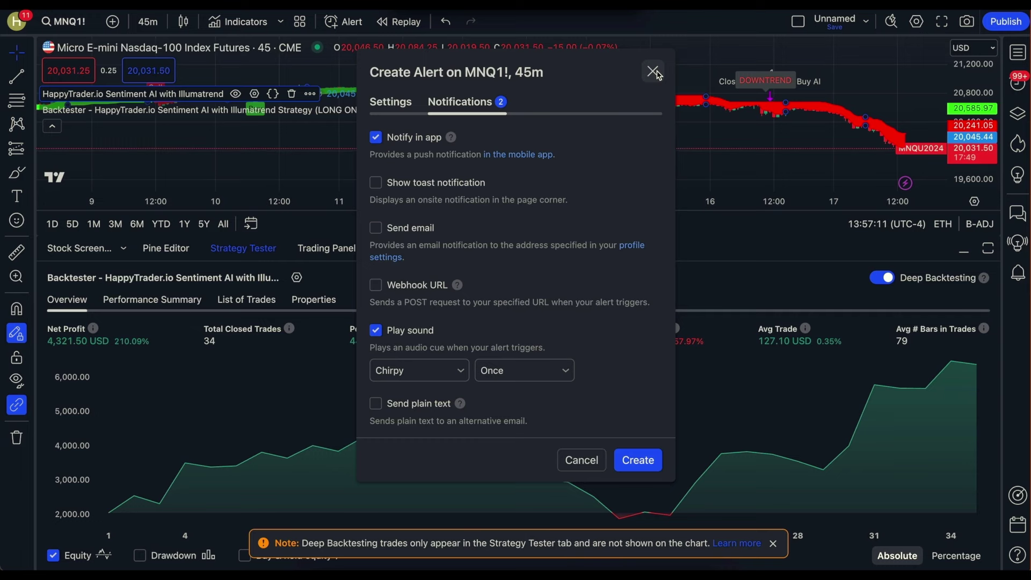
pyautogui.click(653, 72)
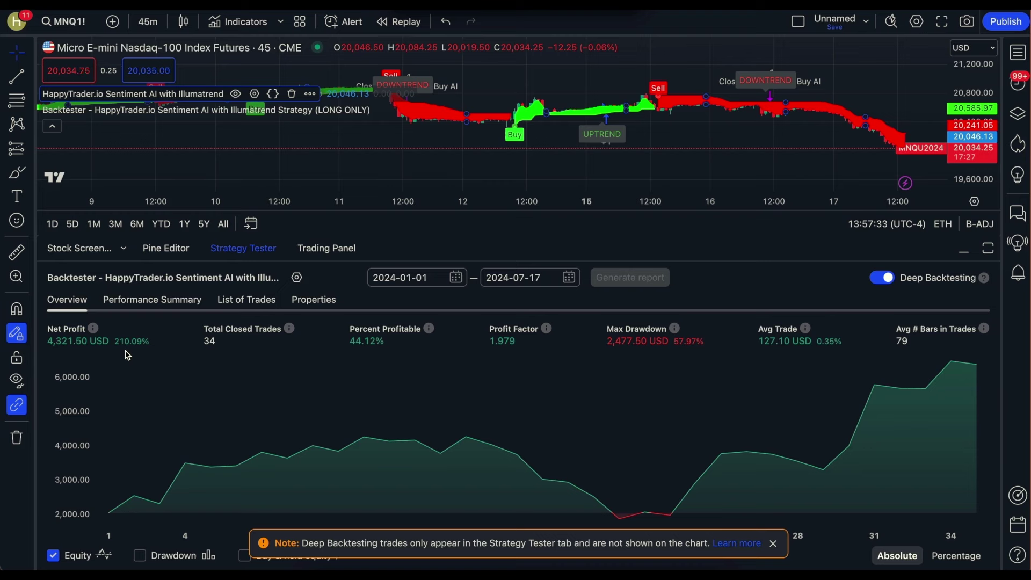
pyautogui.click(247, 300)
pyautogui.click(67, 299)
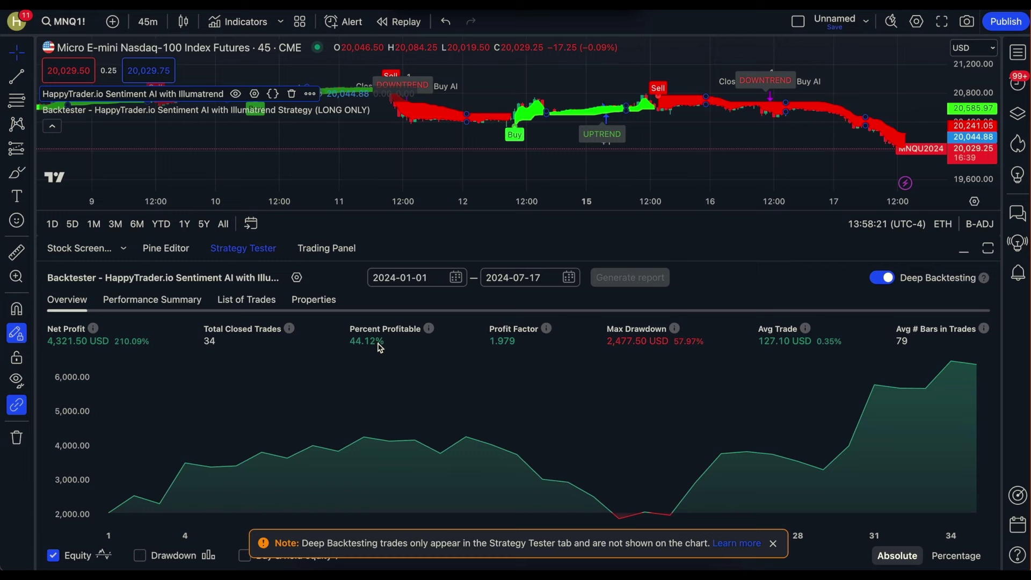
pyautogui.click(246, 299)
# Return to the Overview tab of the 45-minute deep backtest report.
pyautogui.click(67, 300)
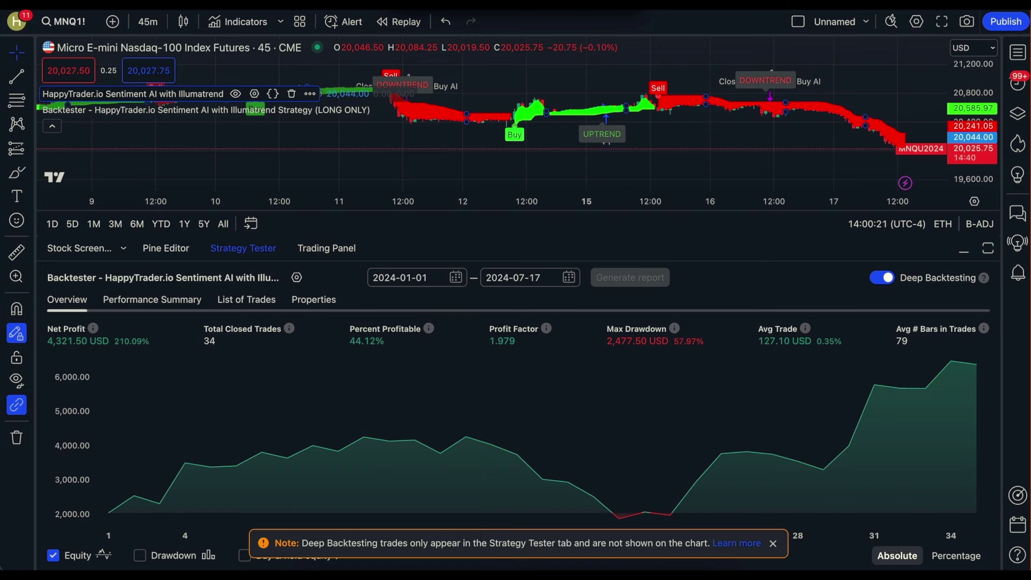
# Put MNQ1! on 30-minute candles and regenerate the deep backtest report ($3,476.50 net profit).
pyautogui.click(145, 21)
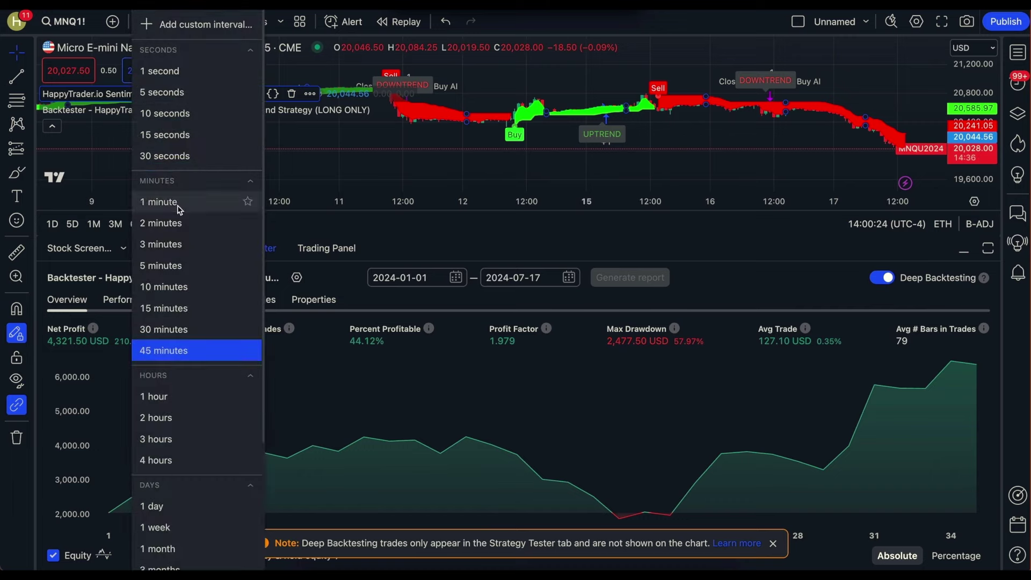
pyautogui.click(172, 329)
pyautogui.click(640, 278)
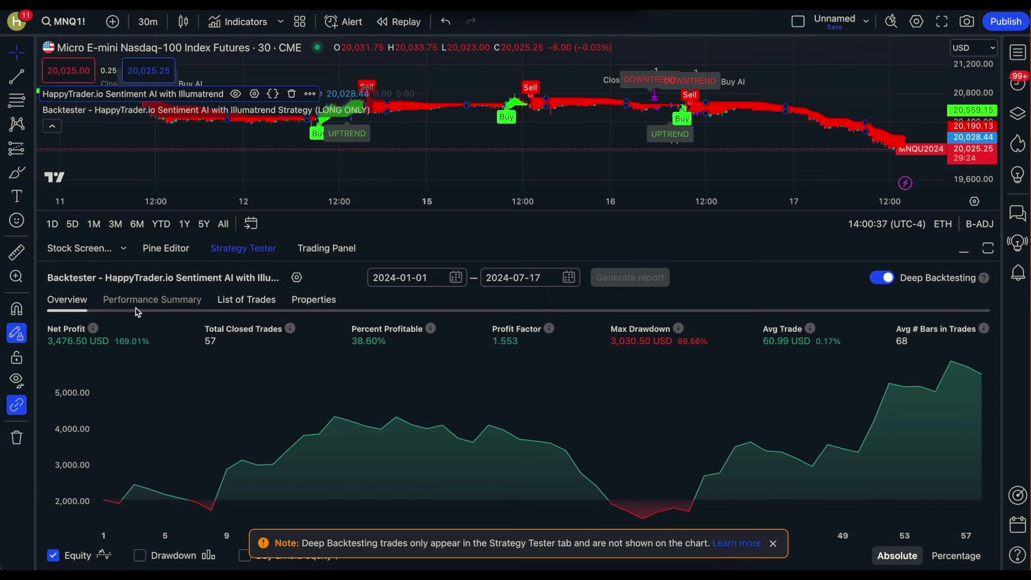
pyautogui.click(147, 21)
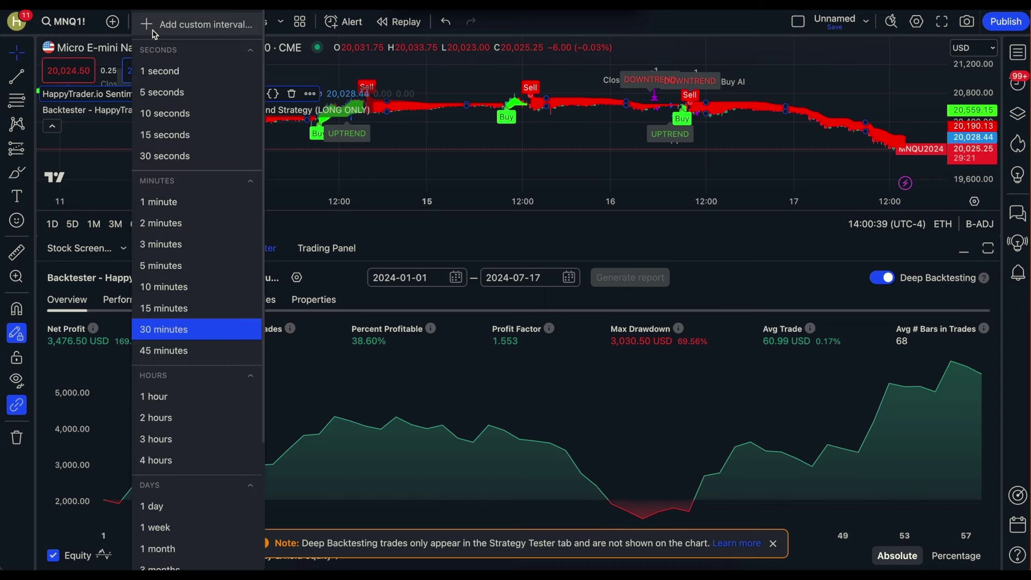
# Pick 15 minutes and regenerate the deep backtest, giving $5,769.50 net profit.
pyautogui.click(171, 310)
pyautogui.click(650, 287)
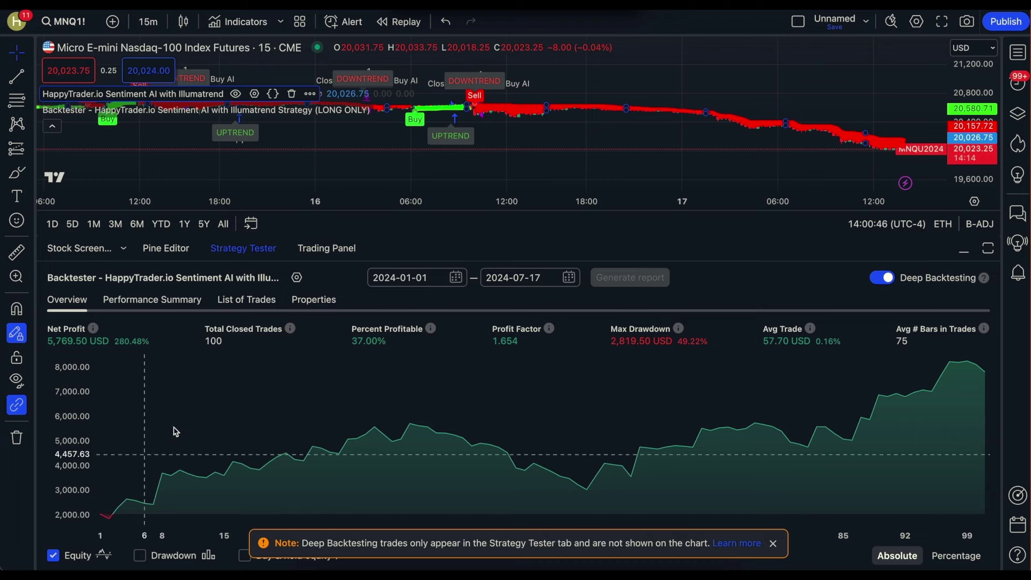
# Review the 15-minute backtest's list of individual trades.
pyautogui.click(247, 298)
pyautogui.rightClick(734, 366)
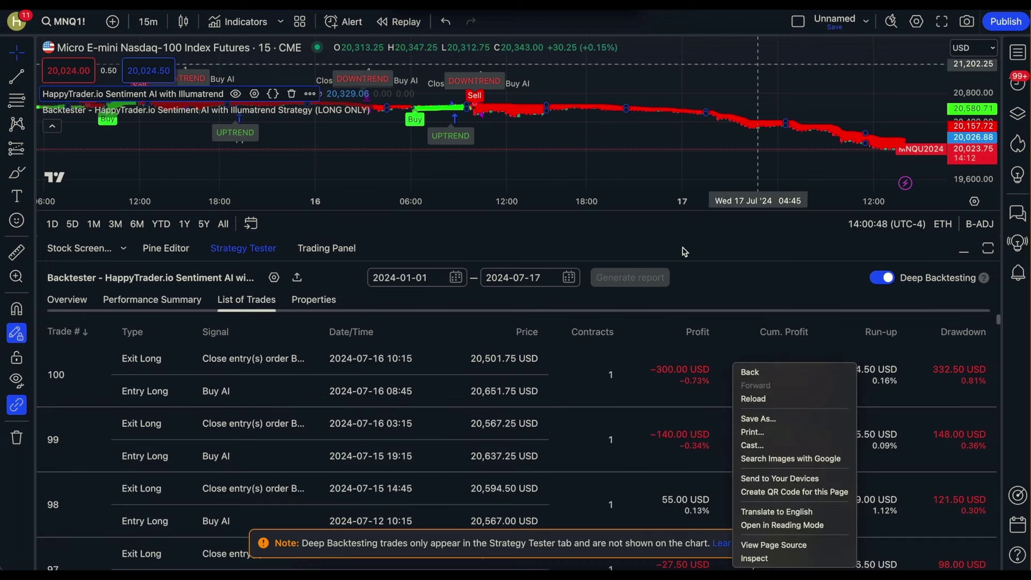
pyautogui.click(629, 344)
pyautogui.scroll(-15, 806, 455)
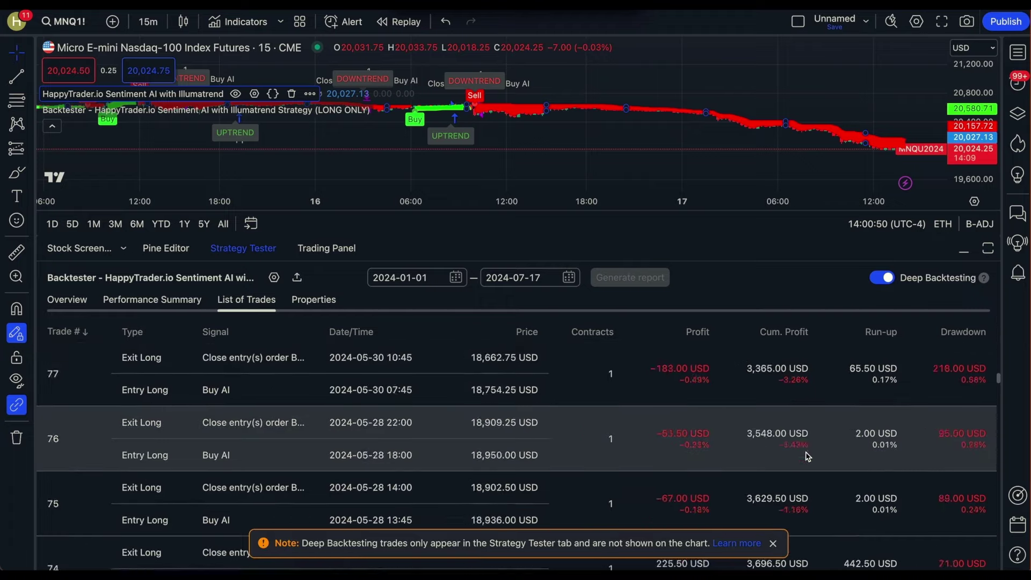
pyautogui.scroll(-10, 806, 455)
pyautogui.scroll(-20, 806, 455)
pyautogui.scroll(-3, 807, 455)
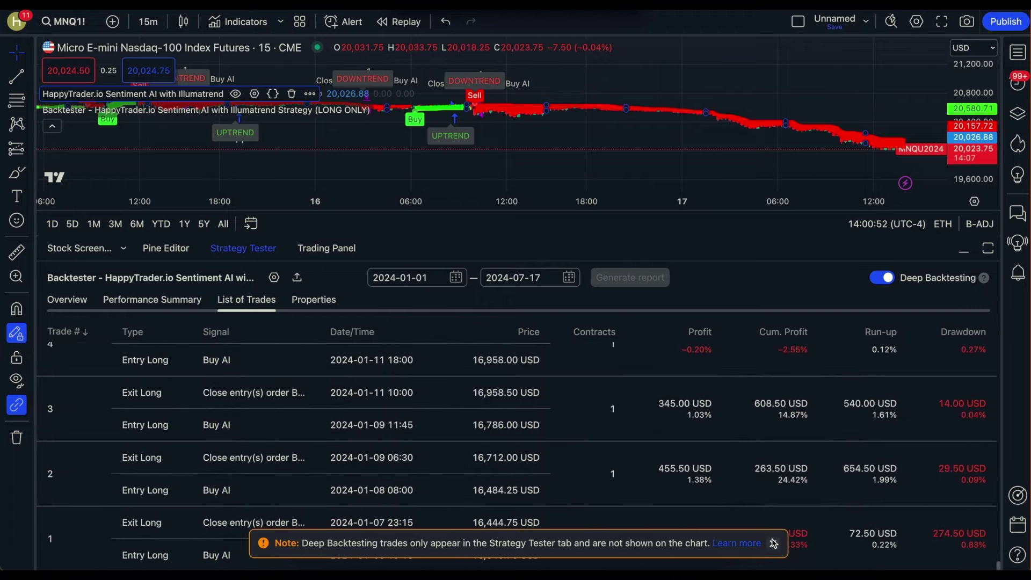
# Dismiss the deep backtesting note and switch the chart to Bitcoin CME Futures.
pyautogui.click(773, 543)
pyautogui.scroll(2, 727, 478)
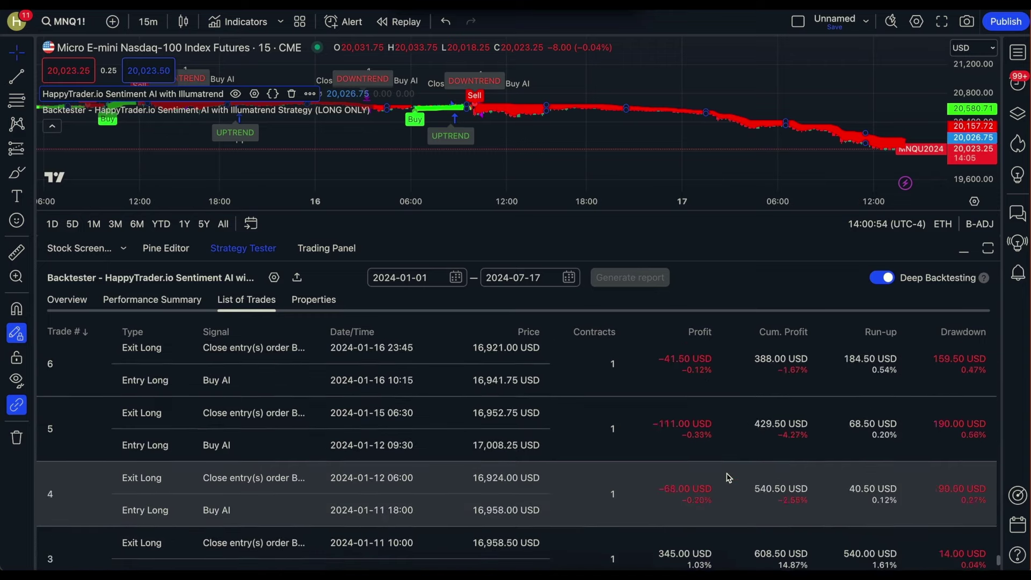
pyautogui.scroll(3, 726, 477)
pyautogui.scroll(-2, 727, 478)
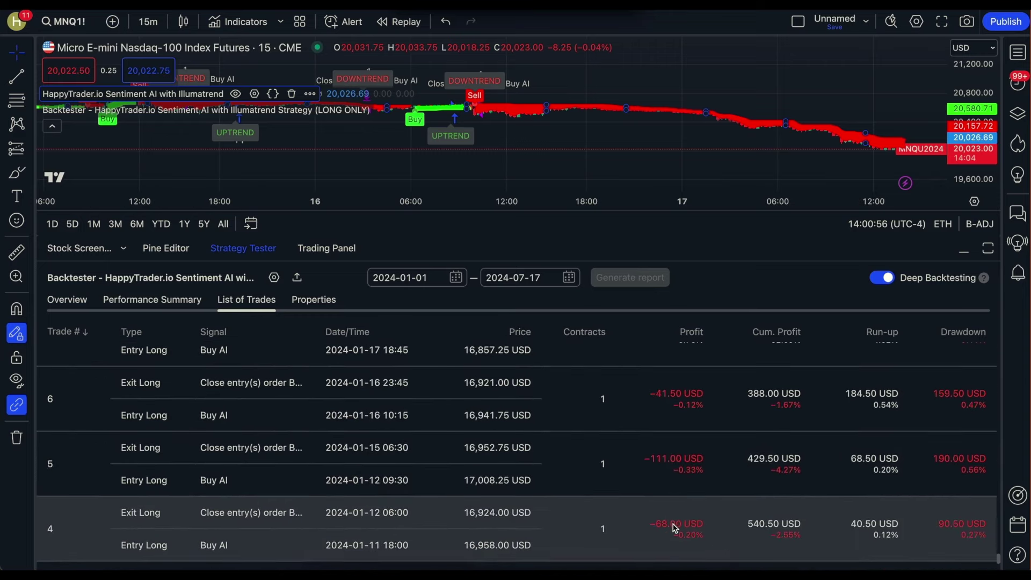
pyautogui.scroll(2, 673, 398)
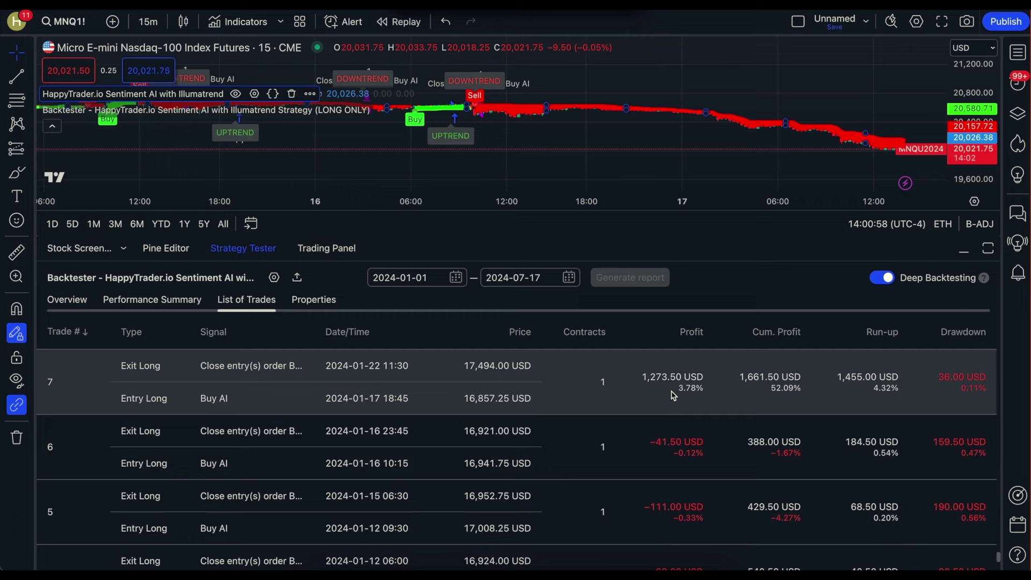
pyautogui.scroll(2, 673, 395)
pyautogui.scroll(3, 673, 395)
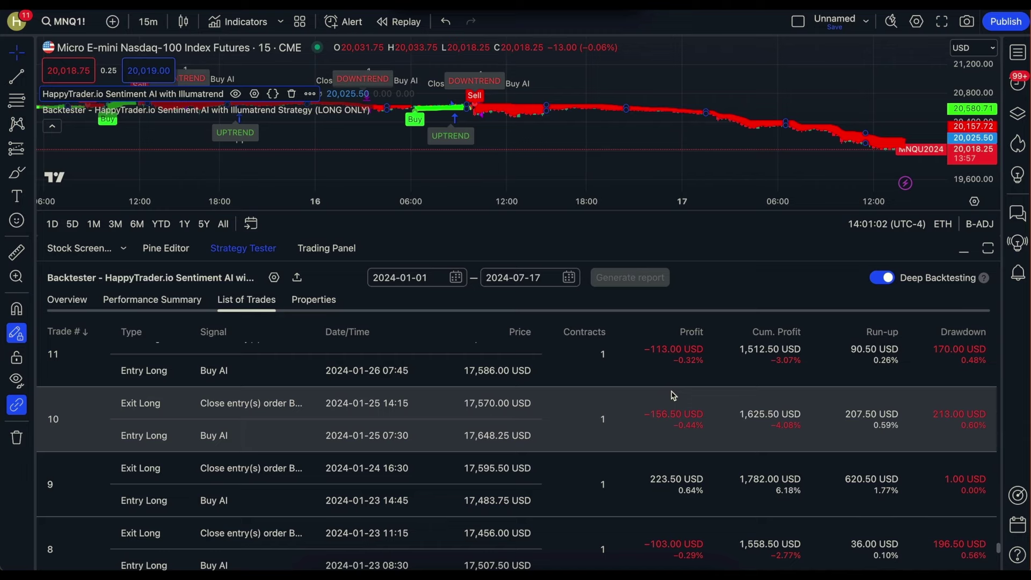
pyautogui.scroll(4, 672, 395)
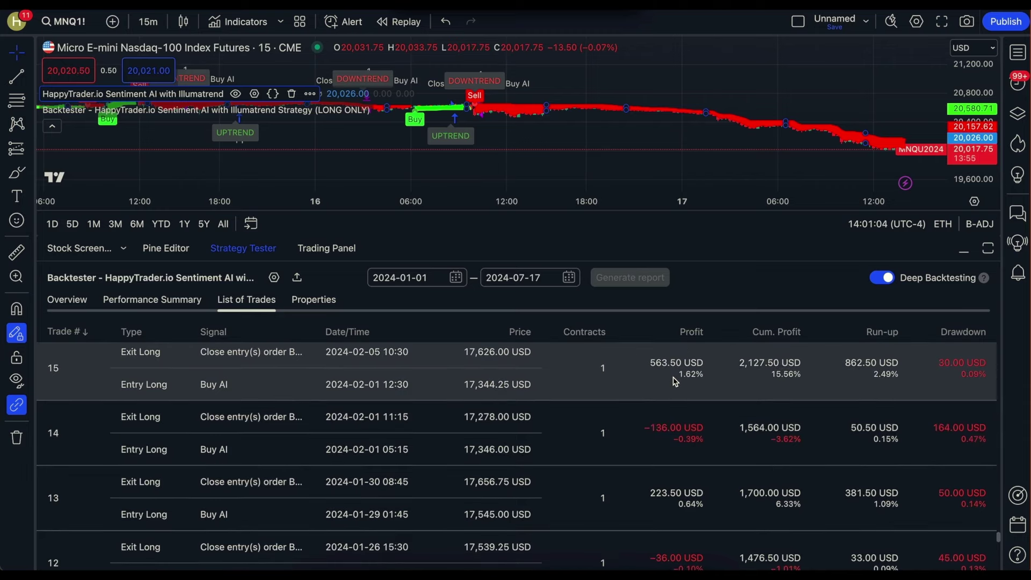
pyautogui.scroll(1, 674, 381)
pyautogui.scroll(1, 673, 382)
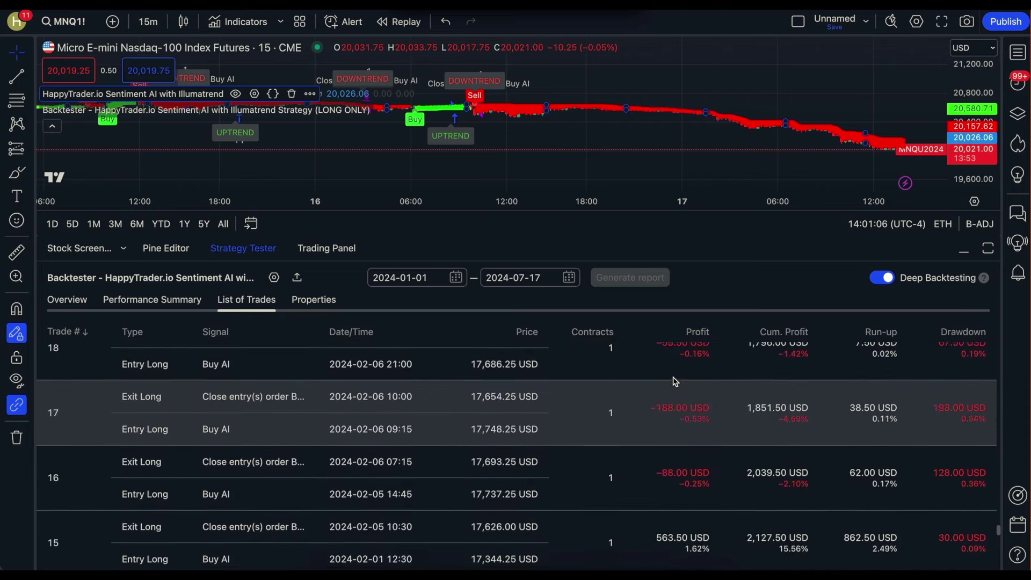
pyautogui.scroll(3, 674, 382)
pyautogui.scroll(1, 673, 381)
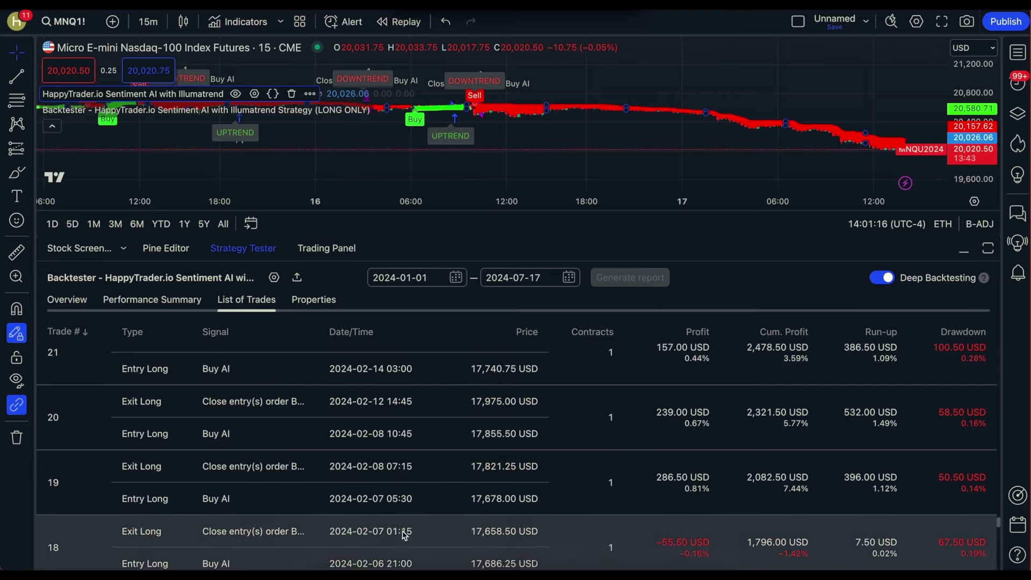
pyautogui.click(72, 24)
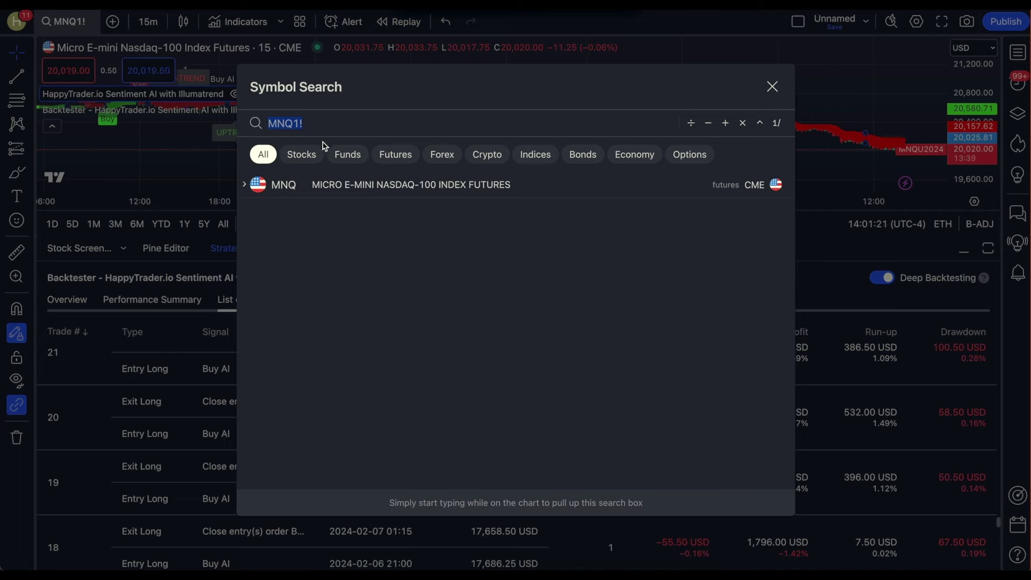
pyautogui.write('BTC')
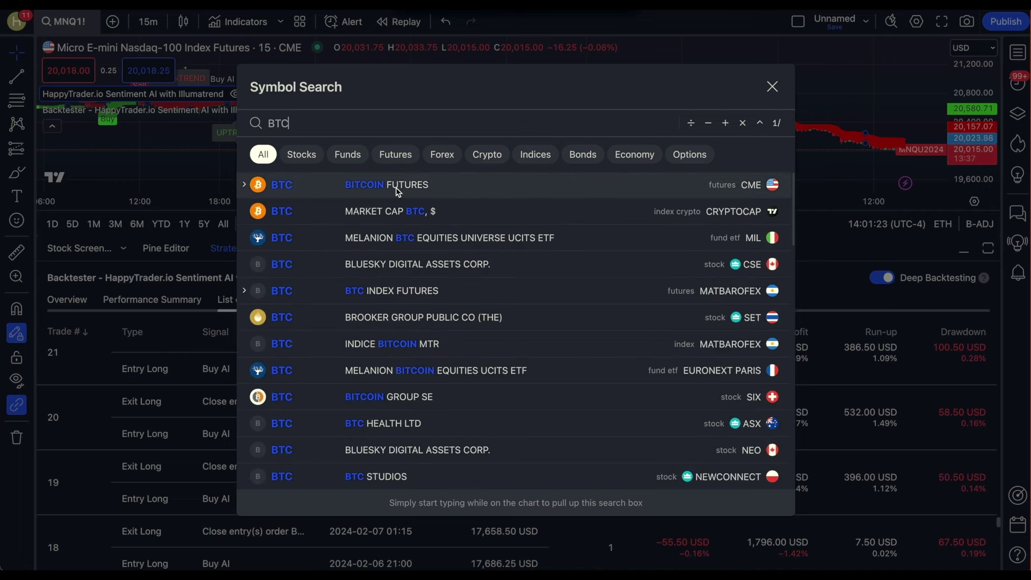
pyautogui.click(397, 187)
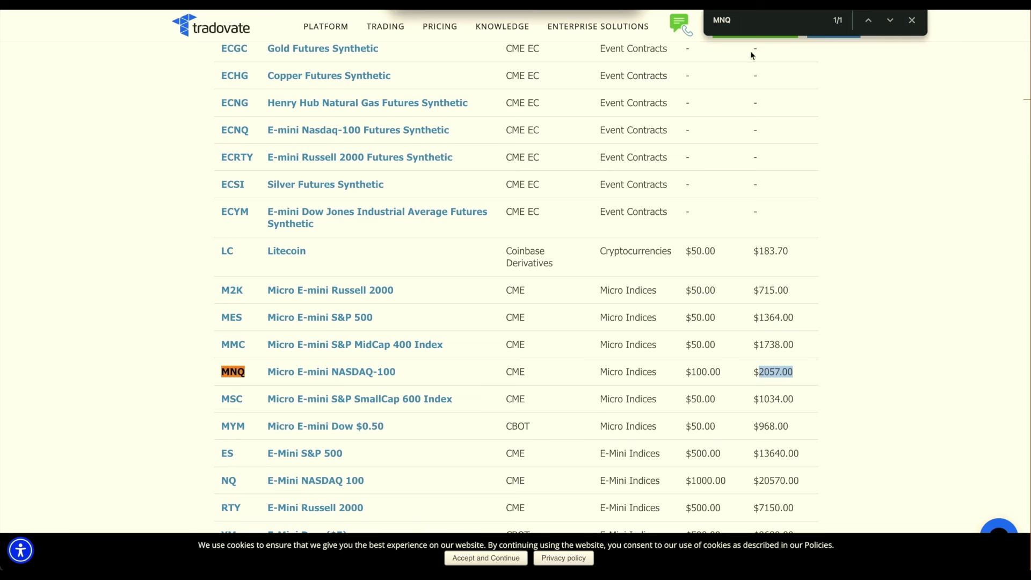
# Search the page for BTC and copy CME Bitcoin's 99121.00 figure.
pyautogui.click(759, 21)
pyautogui.write('TC')
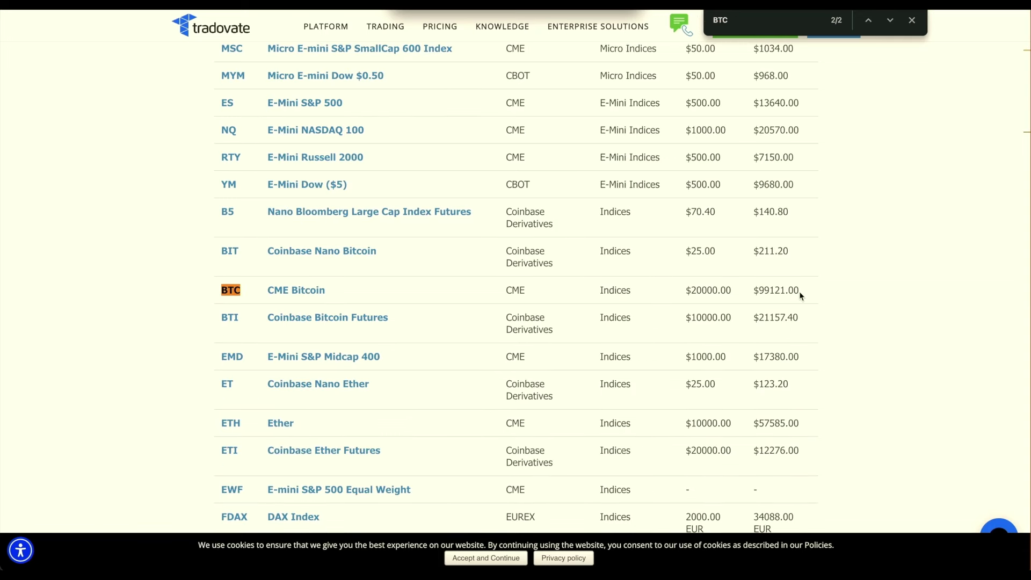
pyautogui.moveTo(799, 290); pyautogui.dragTo(760, 291)
pyautogui.rightClick(776, 295)
pyautogui.click(787, 316)
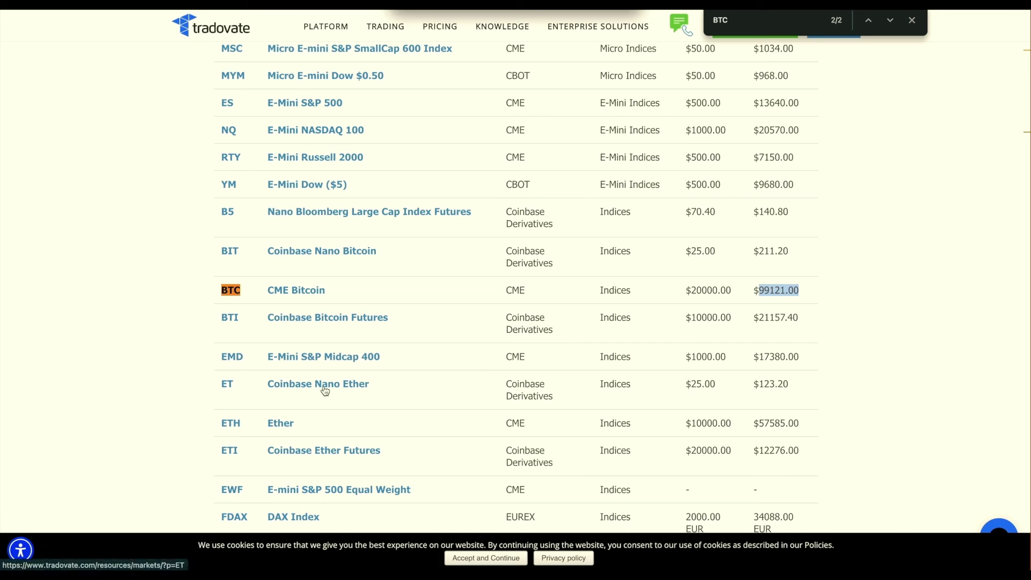
# Compare the Nano Ether 123.20 and Ether 57585.00 prices, then reselect 99121.00.
pyautogui.moveTo(788, 385)
pyautogui.mouseDown()
pyautogui.moveTo(230, 363)
pyautogui.moveTo(226, 384)
pyautogui.mouseUp()
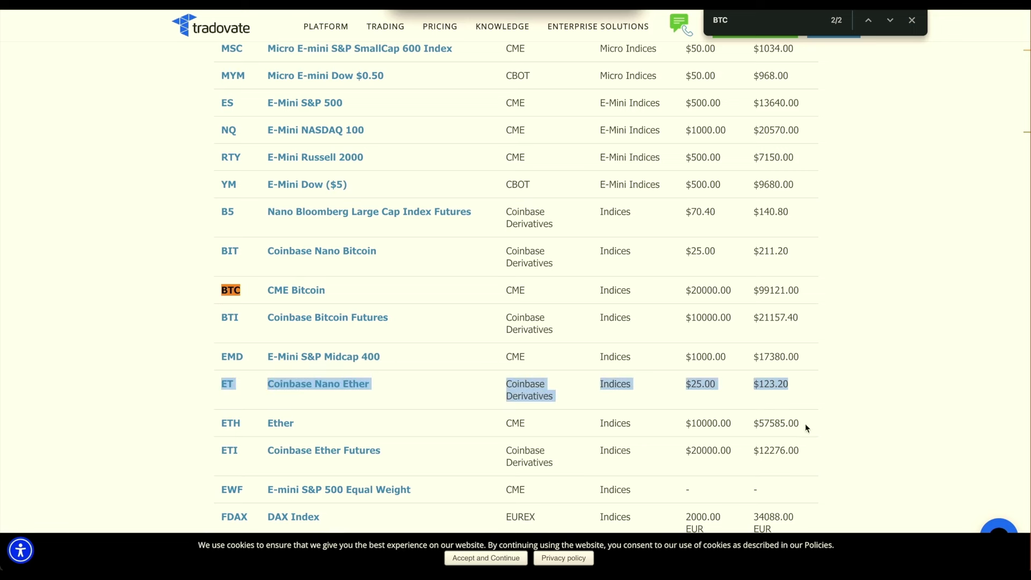
pyautogui.moveTo(806, 428); pyautogui.dragTo(759, 423)
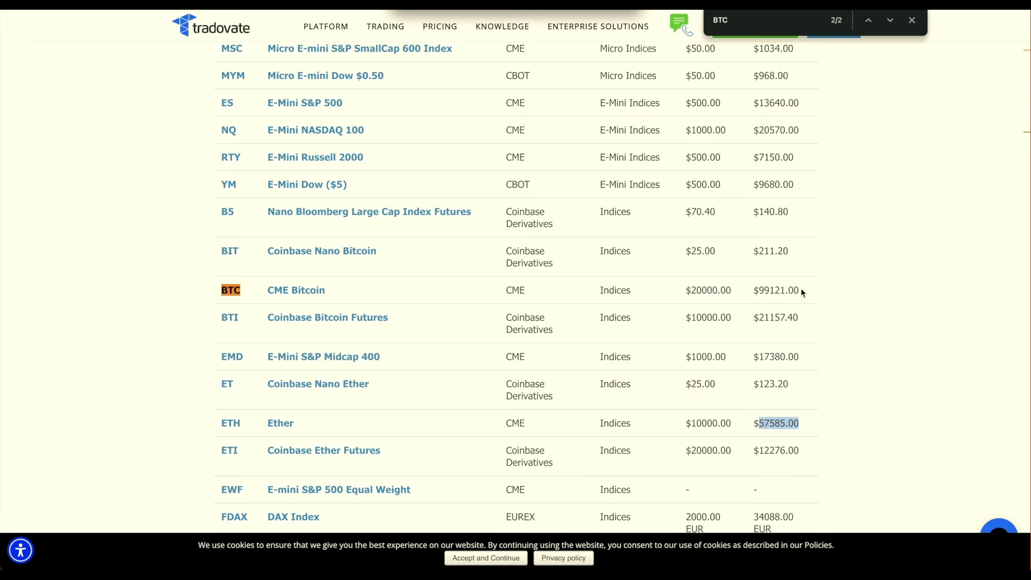
pyautogui.moveTo(802, 293); pyautogui.dragTo(759, 290)
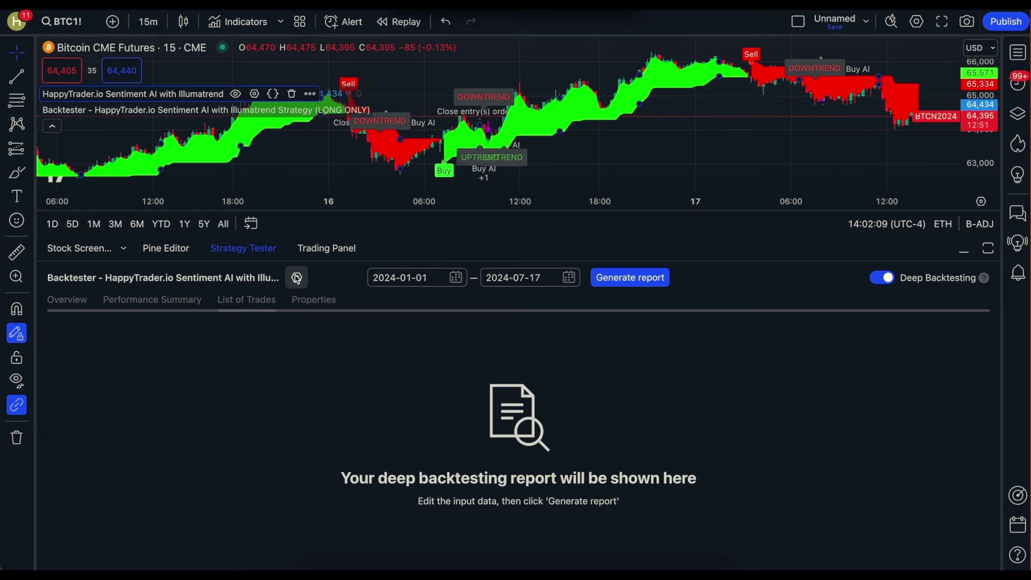
# Paste 99121 as the strategy's initial capital.
pyautogui.click(297, 277)
pyautogui.click(516, 115)
pyautogui.hotkey('ctrl', 'a')
pyautogui.write('99121.00')
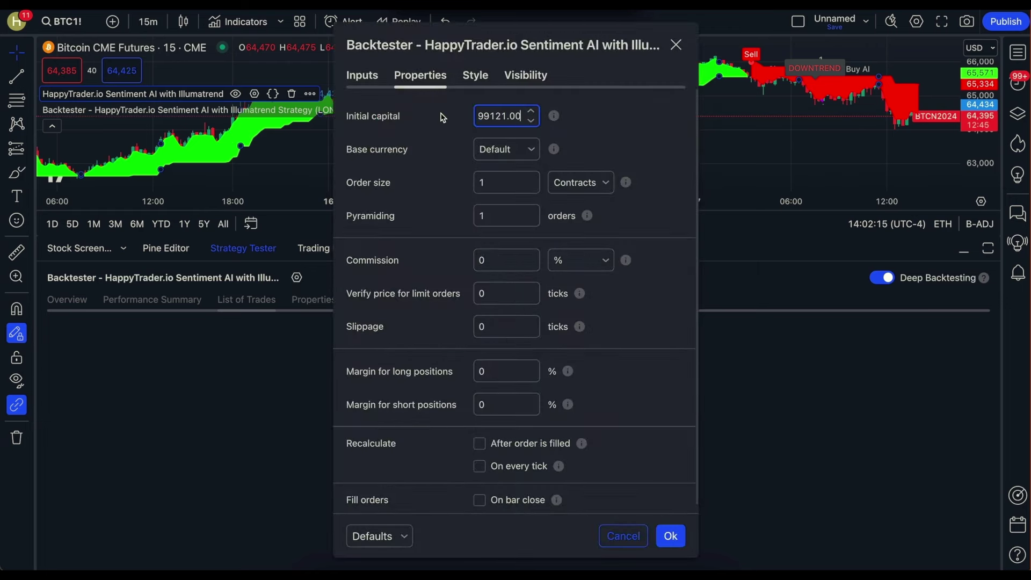
pyautogui.click(505, 216)
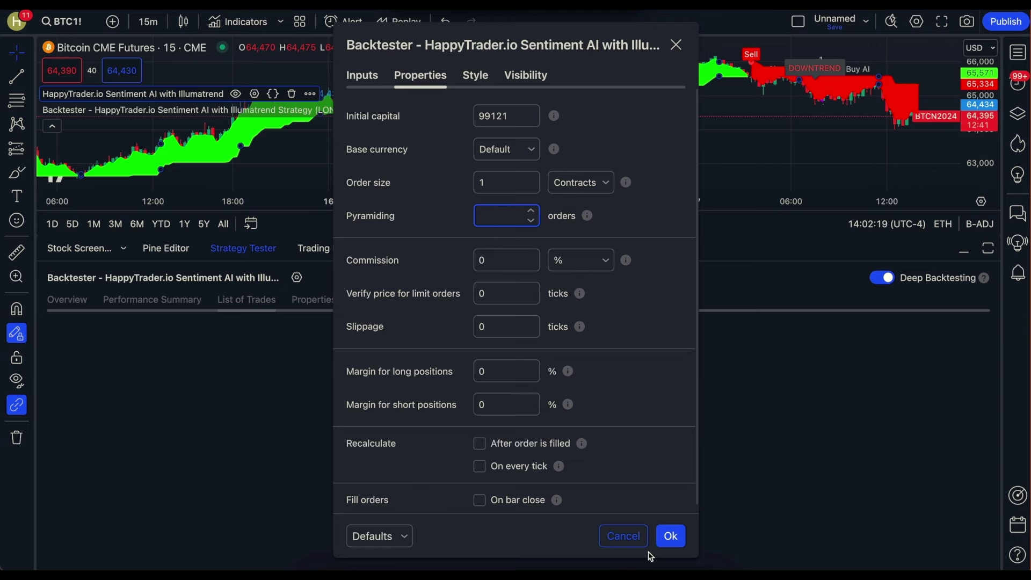
# Switch BTC1! to 45 minutes, set pyramiding to 1, and generate the deep backtest.
pyautogui.click(147, 21)
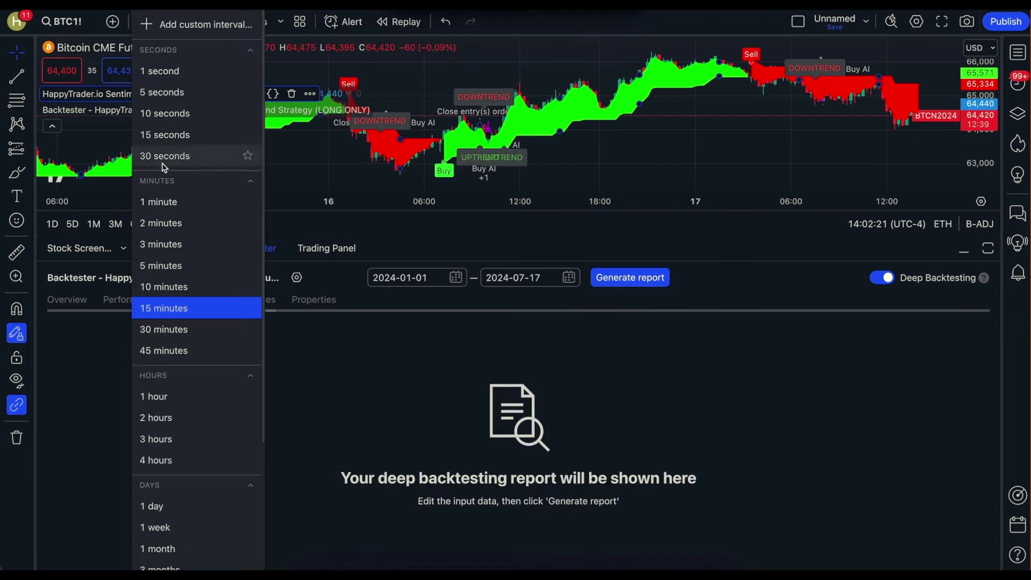
pyautogui.click(171, 350)
pyautogui.click(296, 278)
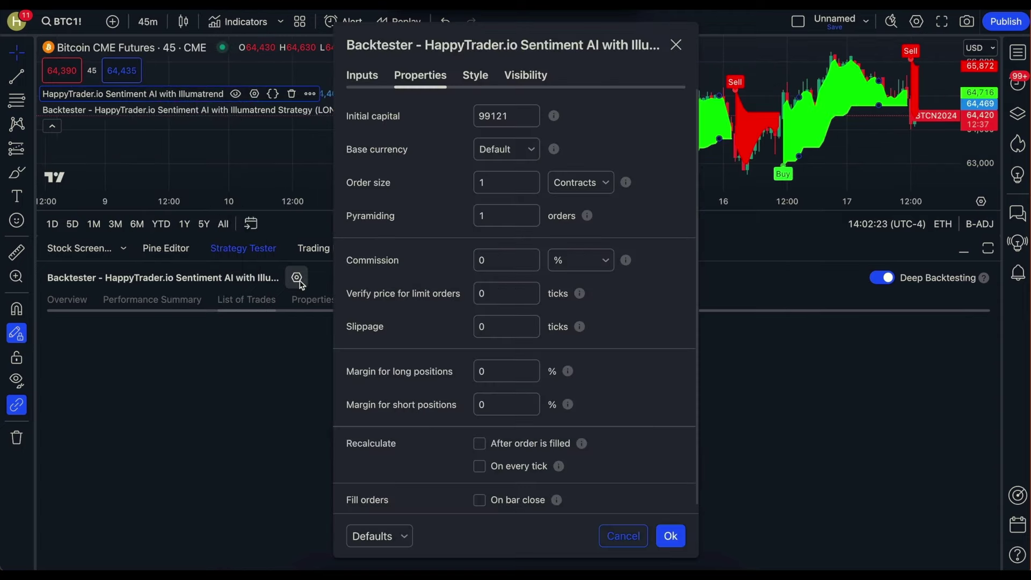
pyautogui.click(514, 213)
pyautogui.press('BackSpace')
pyautogui.write('1')
pyautogui.click(670, 536)
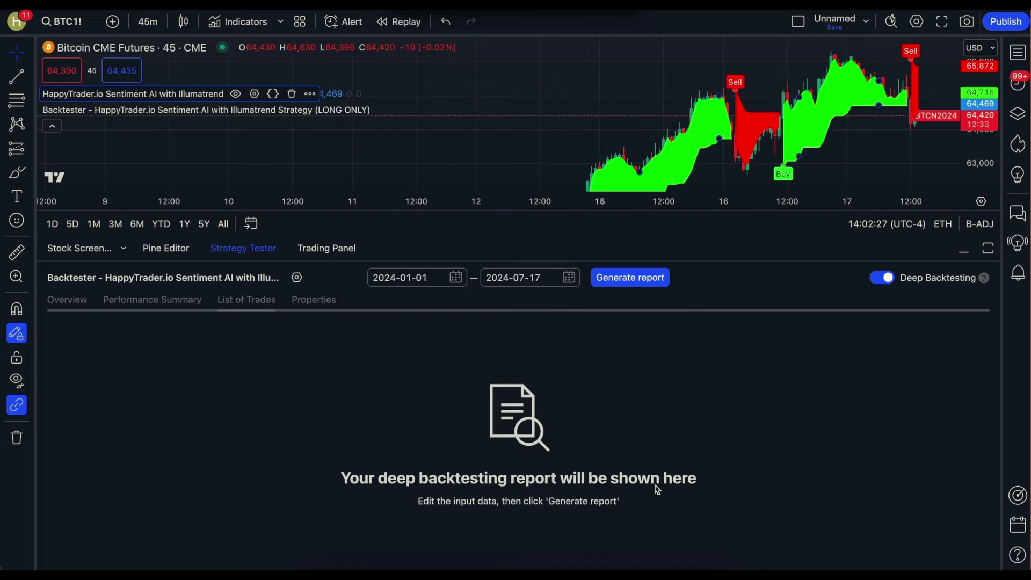
pyautogui.click(629, 287)
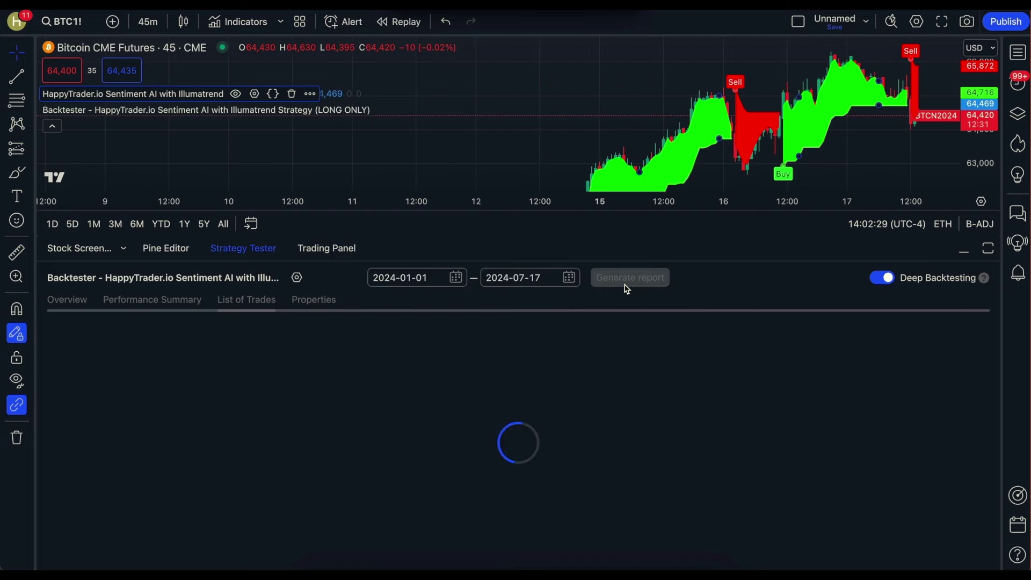
# View the 45-minute BTC1! report overview: $43,900 net profit, 40 trades, 30% profitable.
pyautogui.click(60, 300)
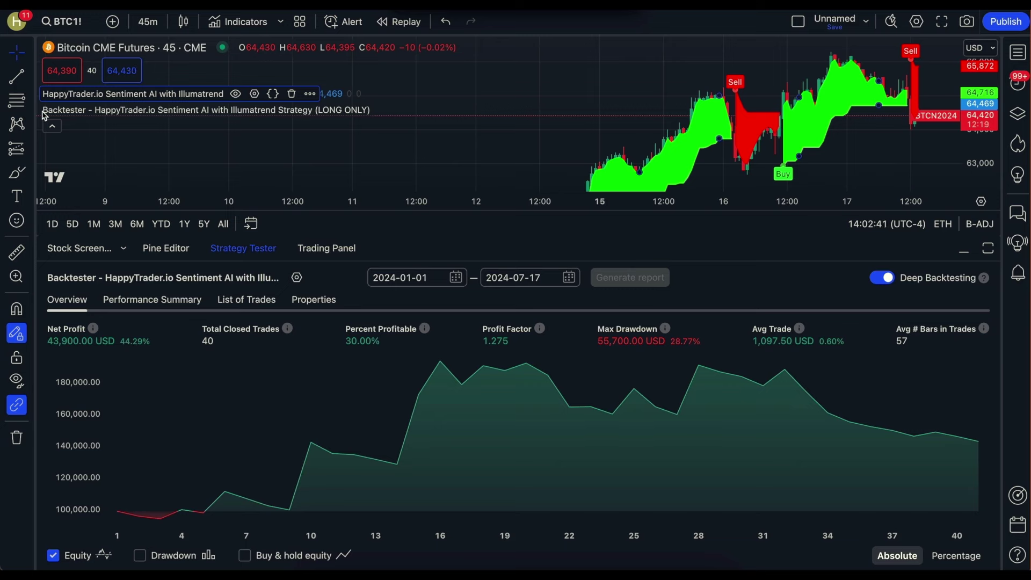
pyautogui.moveTo(568, 401)
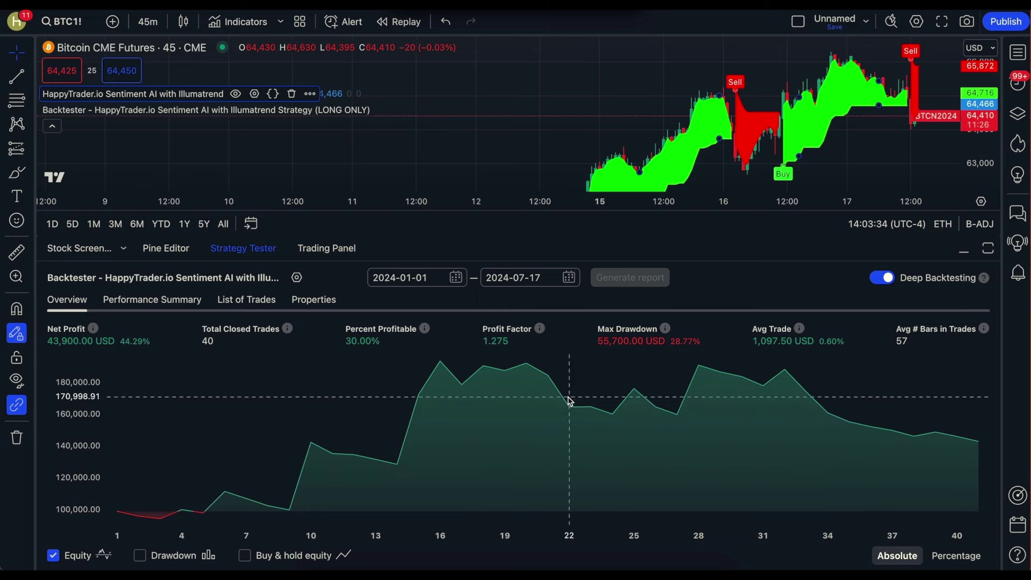
pyautogui.click(147, 22)
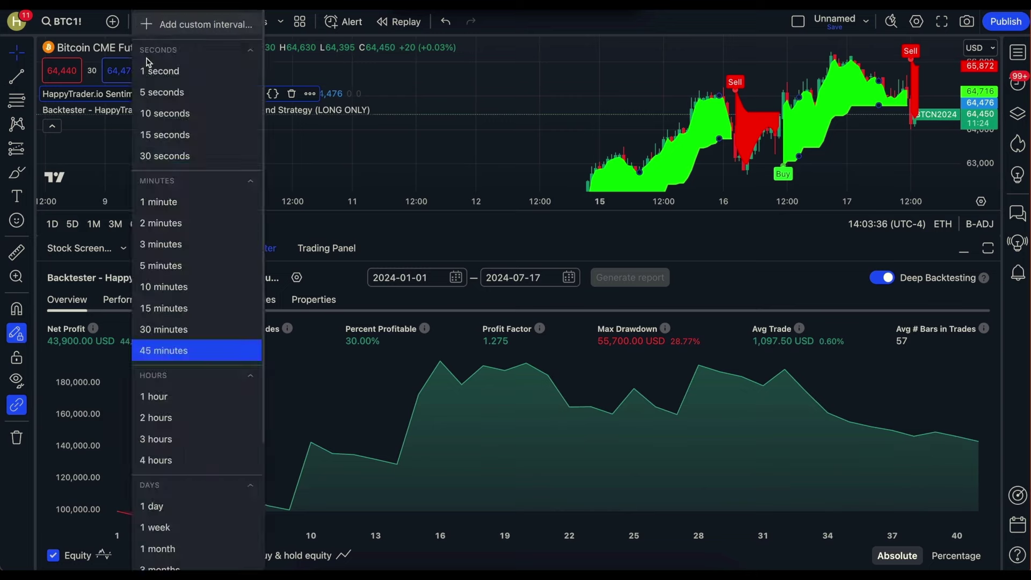
# Put BTC1! on 30-minute candles and generate the deep backtest: $96,325 over 60 trades.
pyautogui.click(155, 334)
pyautogui.click(631, 282)
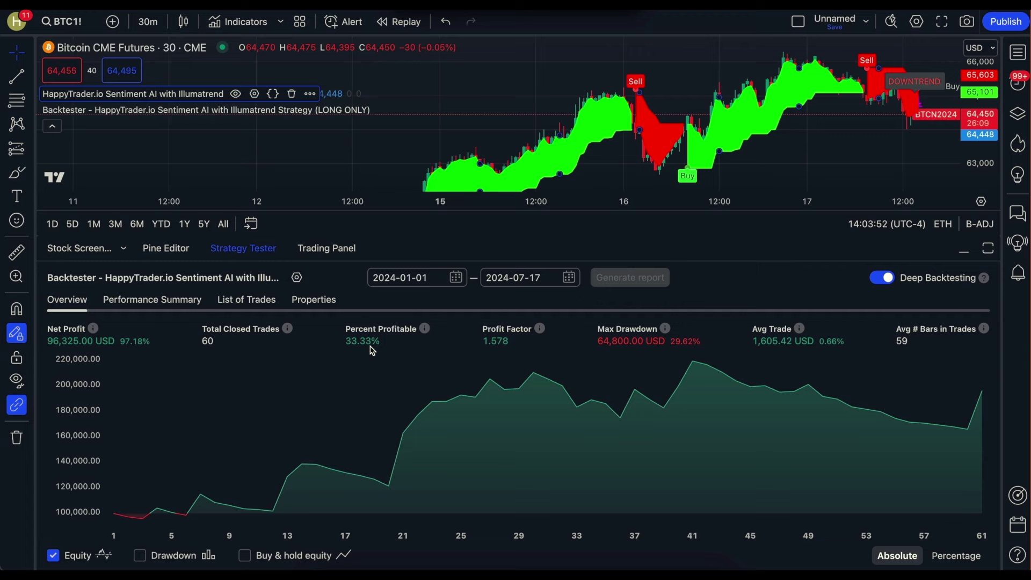
pyautogui.click(147, 21)
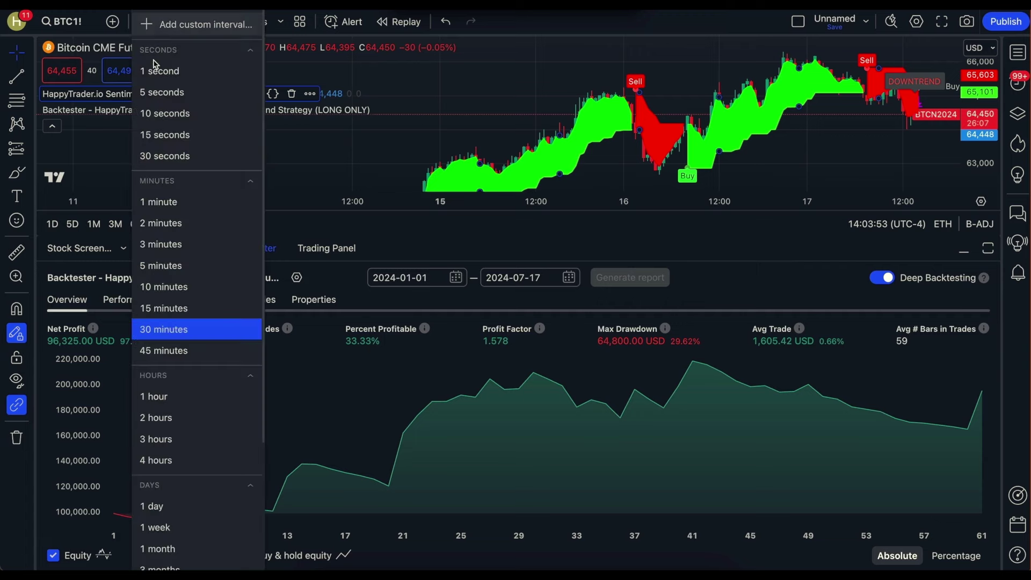
# Run the 15-minute BTC1! backtest ($100,000, 120 trades) and review its trade list.
pyautogui.click(162, 308)
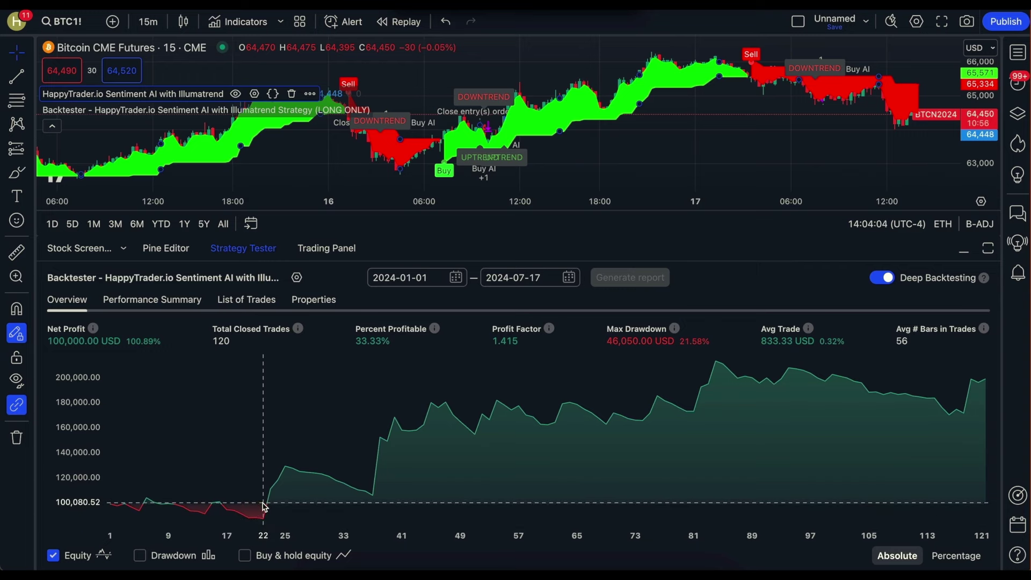
pyautogui.click(246, 299)
pyautogui.scroll(-10, 693, 455)
pyautogui.scroll(-10, 693, 456)
pyautogui.scroll(-5, 692, 455)
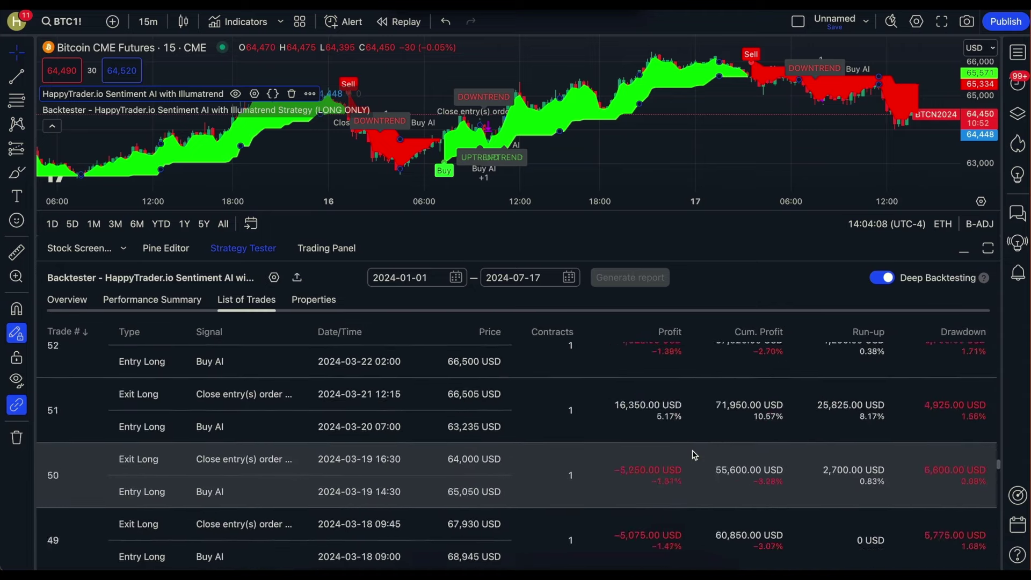
pyautogui.scroll(-15, 693, 455)
pyautogui.scroll(-7, 692, 455)
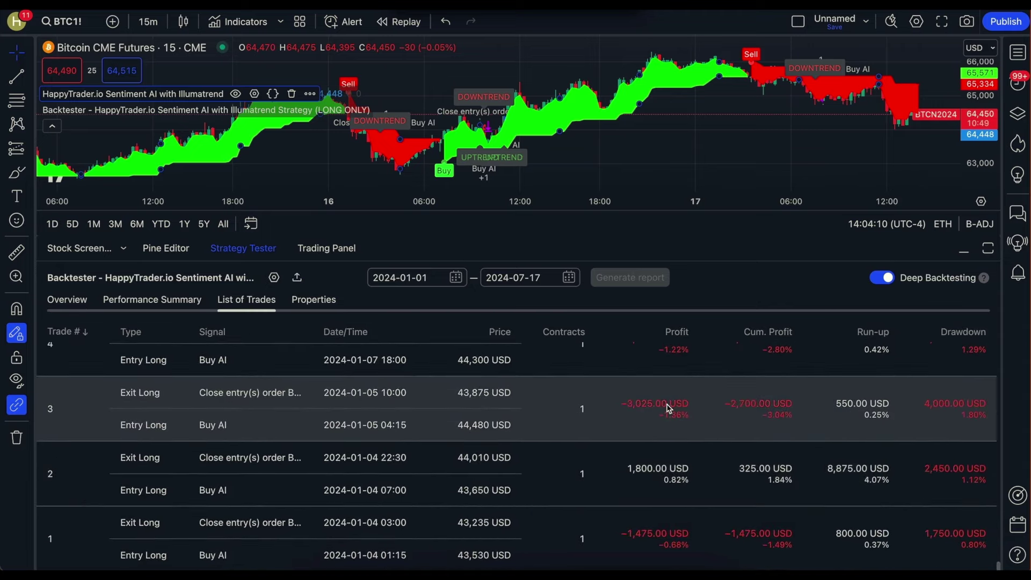
pyautogui.scroll(2, 668, 412)
pyautogui.scroll(2, 668, 412)
pyautogui.scroll(2, 667, 413)
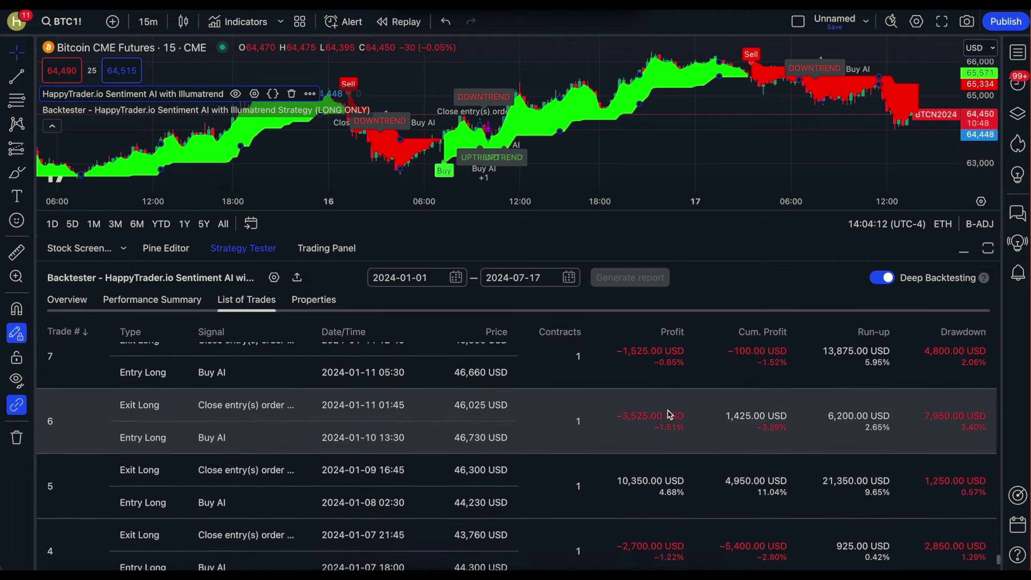
pyautogui.scroll(2, 648, 505)
pyautogui.scroll(3, 647, 505)
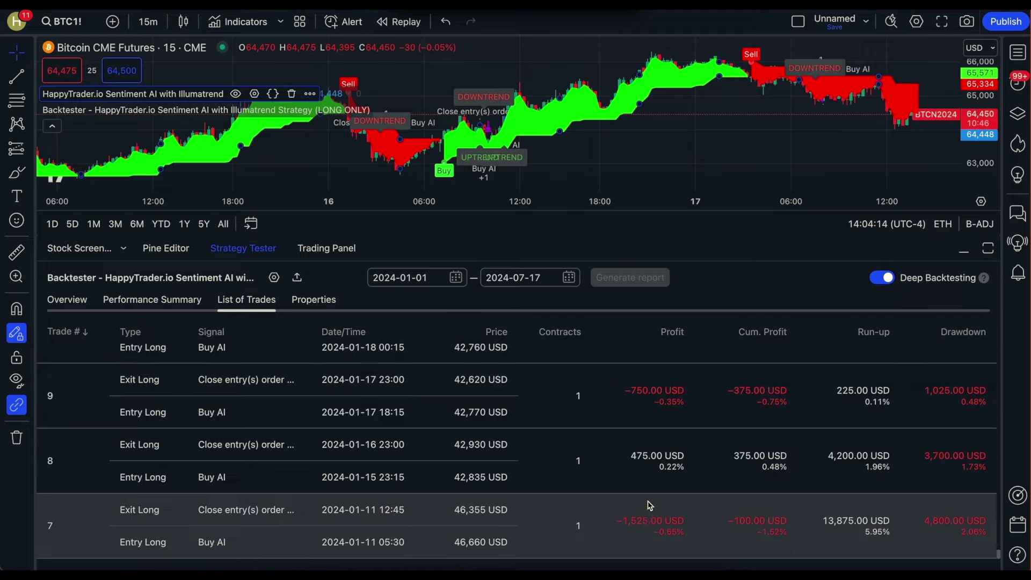
pyautogui.scroll(6, 647, 505)
pyautogui.scroll(6, 648, 505)
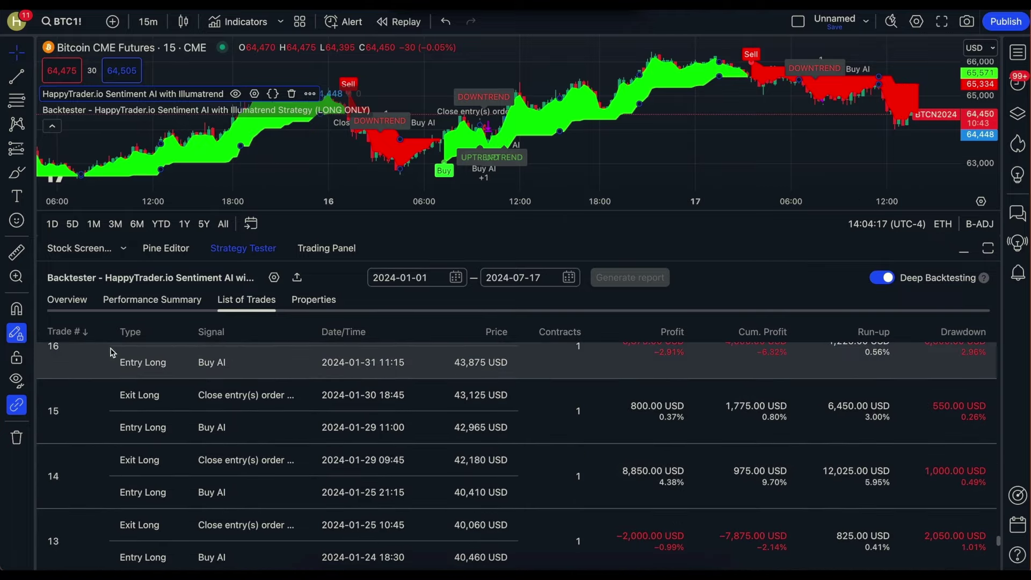
pyautogui.click(67, 298)
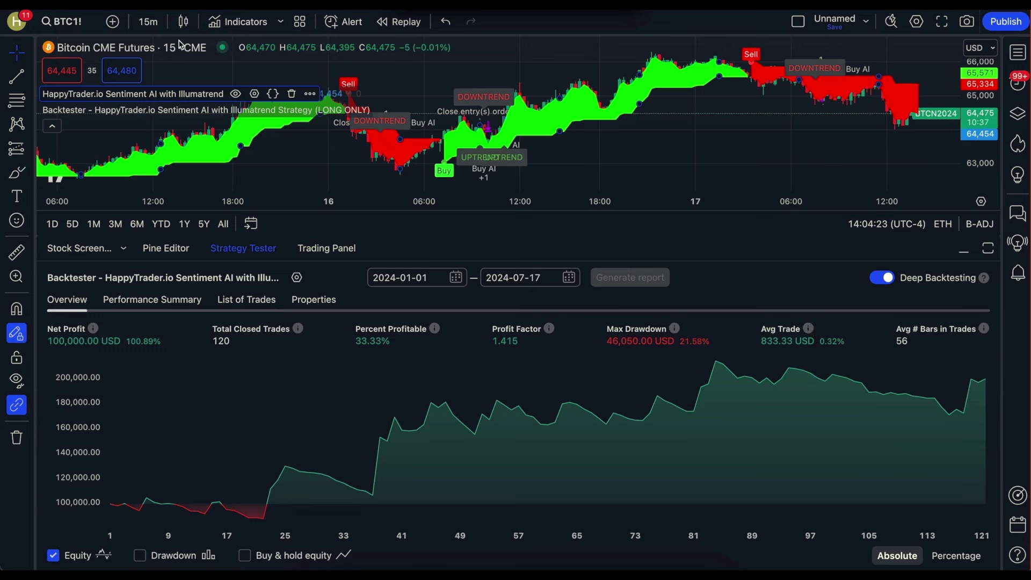
# Put BTC1! on 10-minute candles and generate the backtest: $107,675 over 179 trades.
pyautogui.click(148, 22)
pyautogui.click(164, 288)
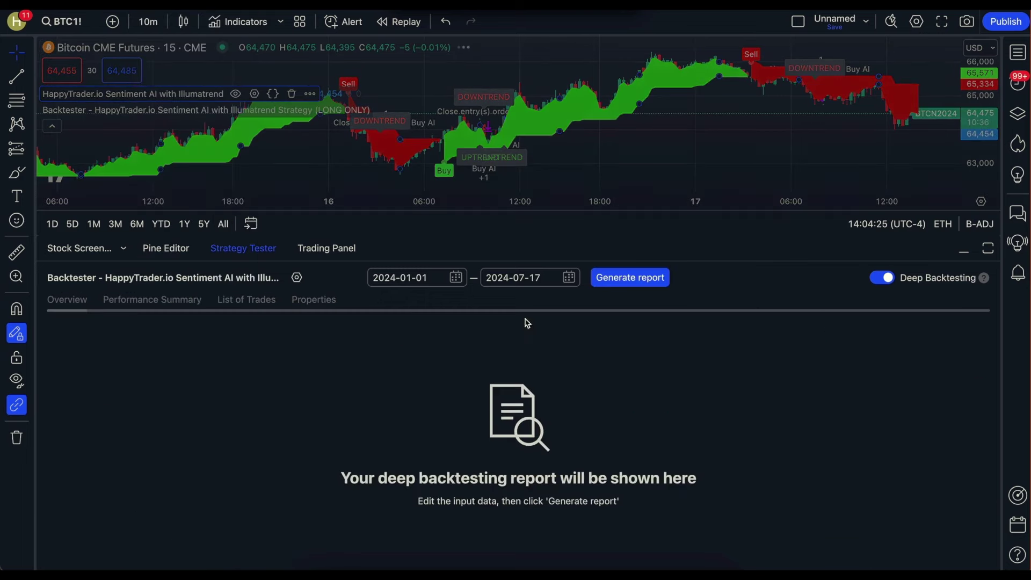
pyautogui.click(613, 278)
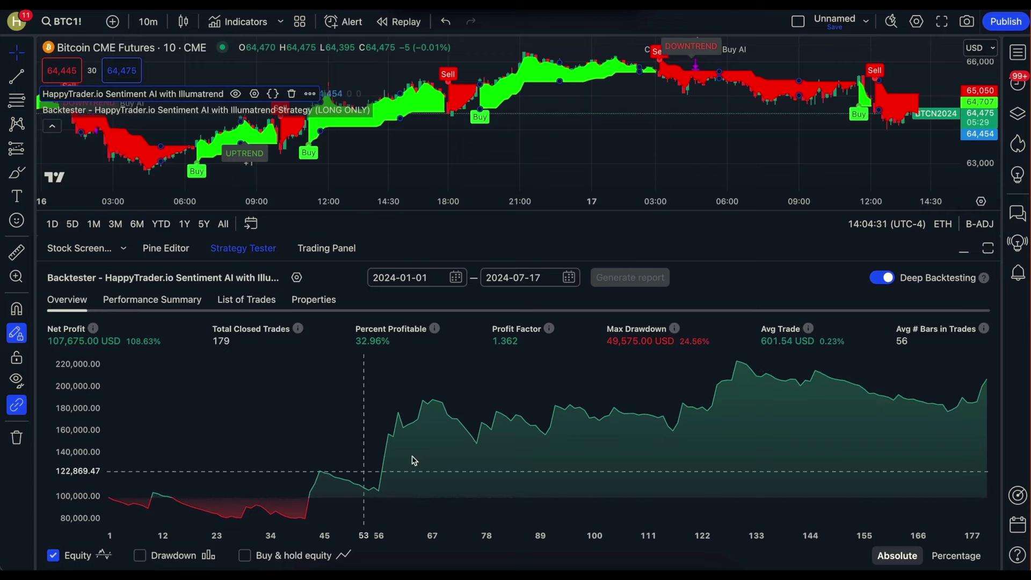
# Run the 5-minute BTC1! deep backtest: $80,075 net profit over 362 trades.
pyautogui.click(147, 22)
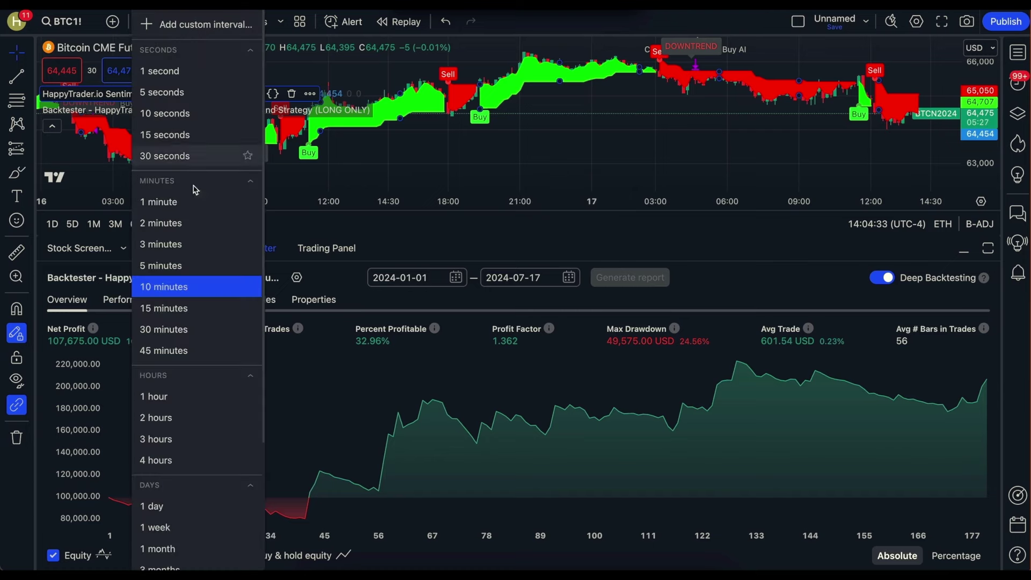
pyautogui.click(161, 265)
pyautogui.click(642, 274)
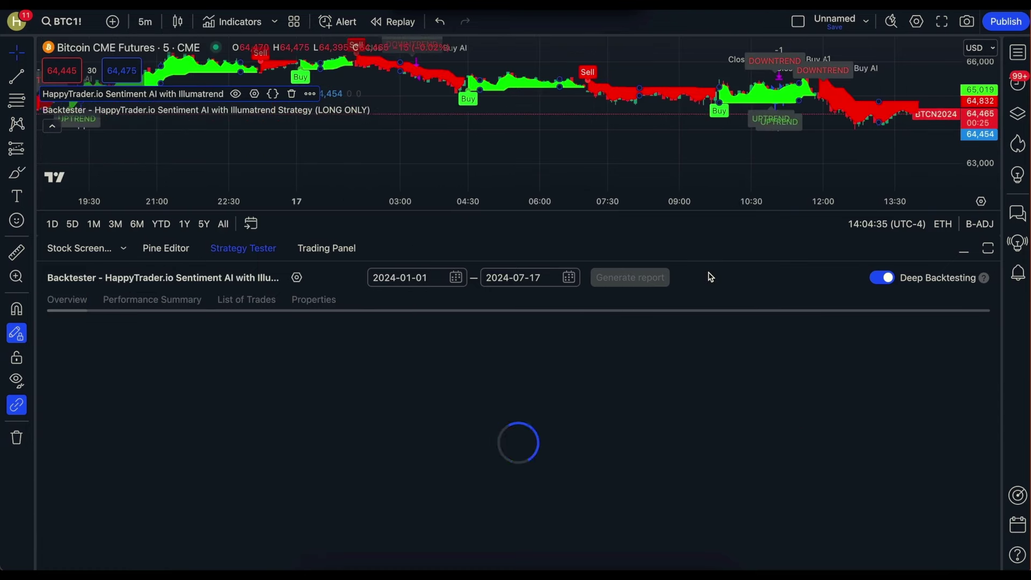
pyautogui.moveTo(314, 470)
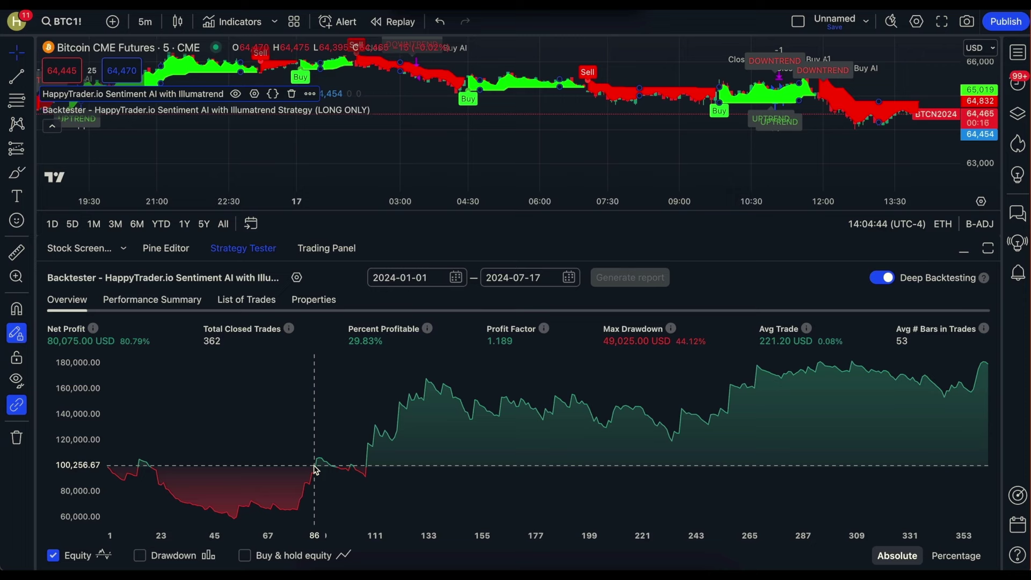
# Return BTC1! to 45 minutes and regenerate its backtest: $43,900 over 40 trades.
pyautogui.click(145, 21)
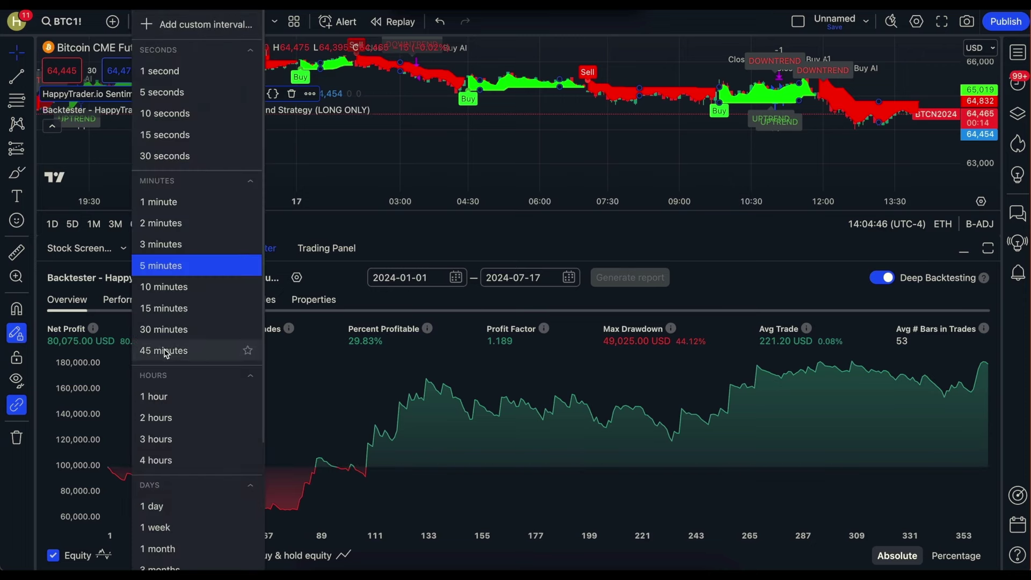
pyautogui.click(85, 374)
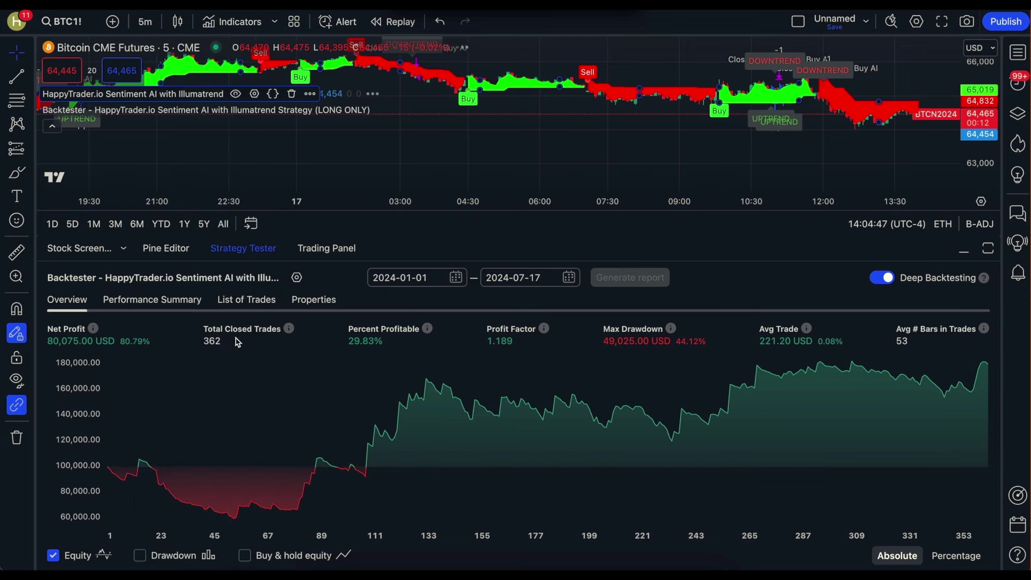
pyautogui.click(146, 21)
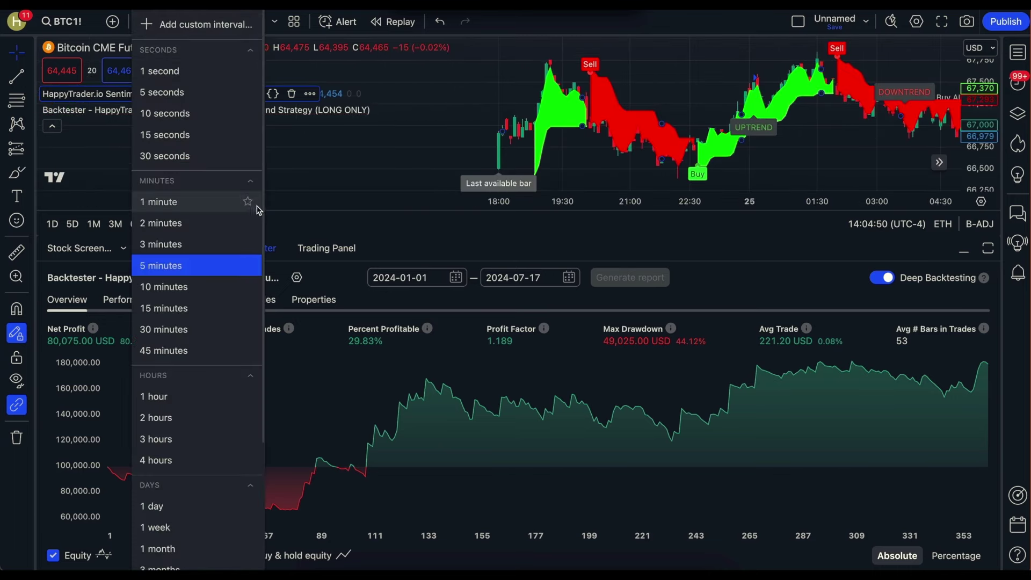
pyautogui.click(201, 348)
pyautogui.click(647, 279)
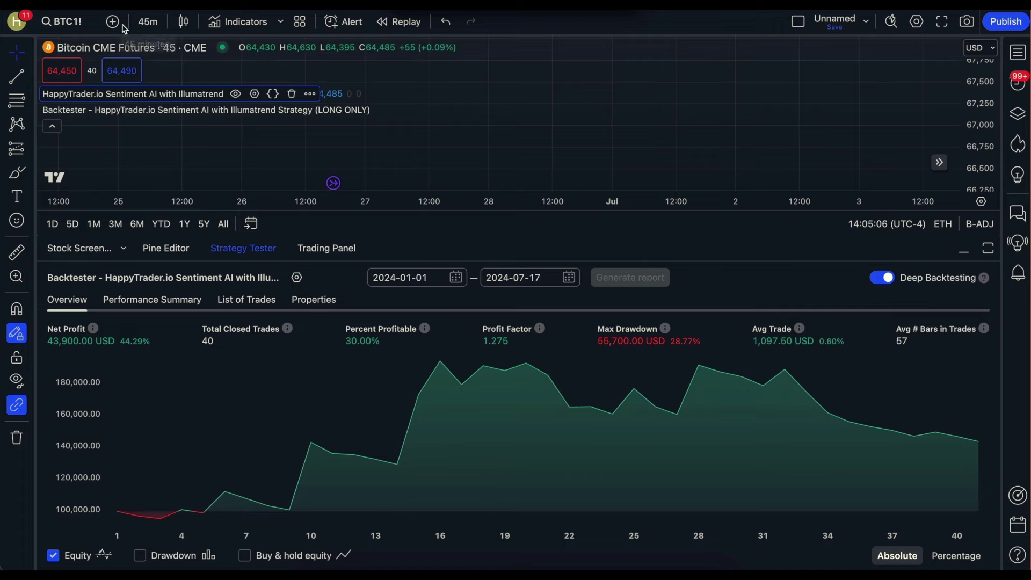
# Change the chart symbol to MES1! Micro E-mini S&P 500 futures.
pyautogui.click(83, 24)
pyautogui.write('A')
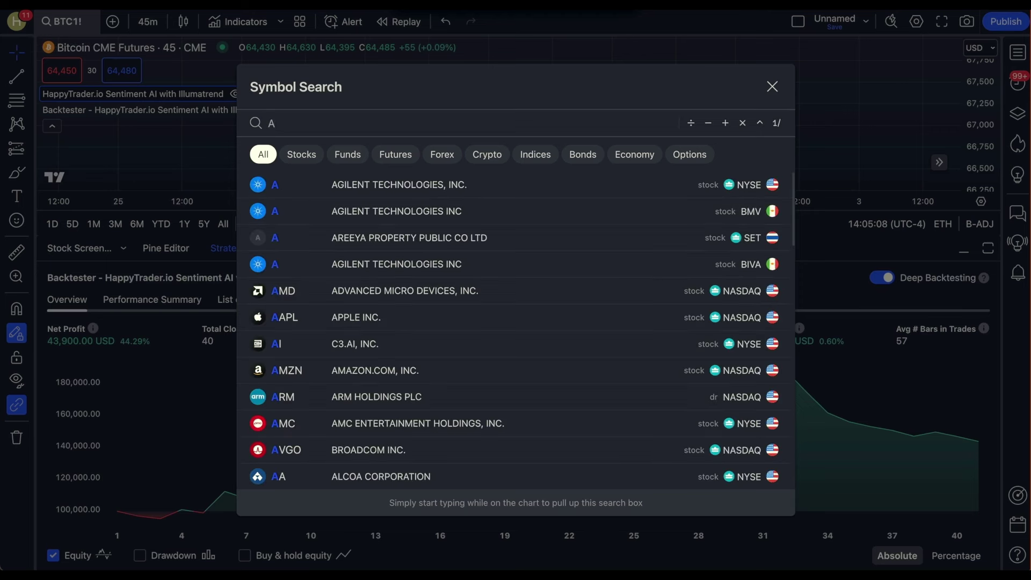
pyautogui.press('BackSpace')
pyautogui.write('ES')
pyautogui.press('BackSpace')
pyautogui.press('BackSpace')
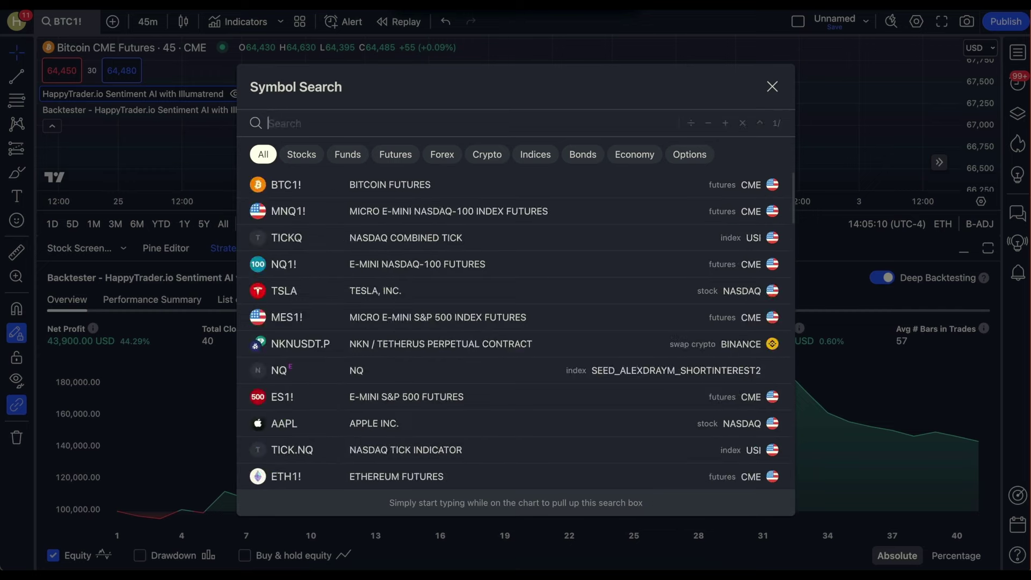
pyautogui.write('MES')
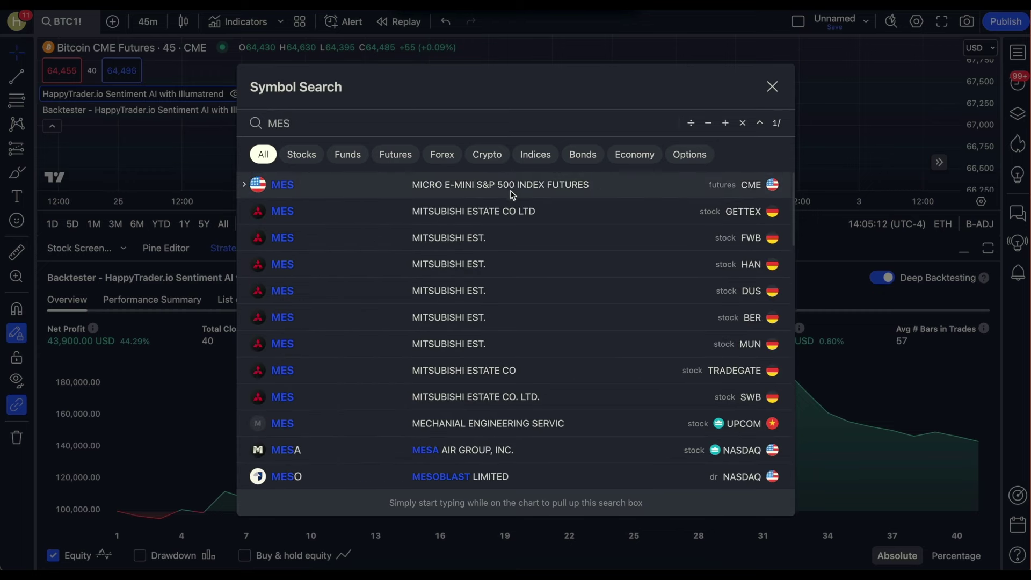
pyautogui.click(515, 190)
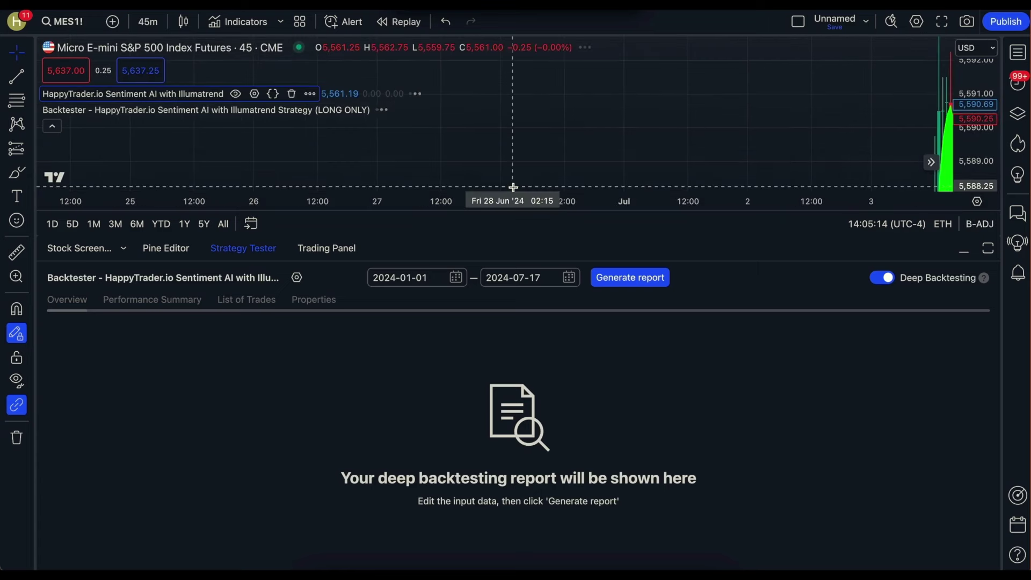
# Reset the backtester strategy properties to their defaults.
pyautogui.click(297, 277)
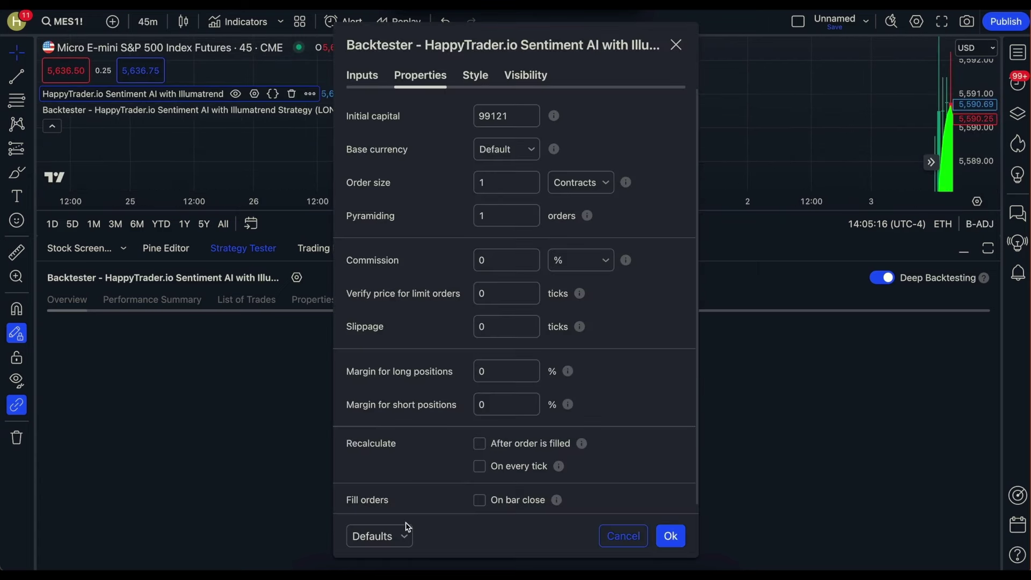
pyautogui.click(383, 536)
pyautogui.click(415, 533)
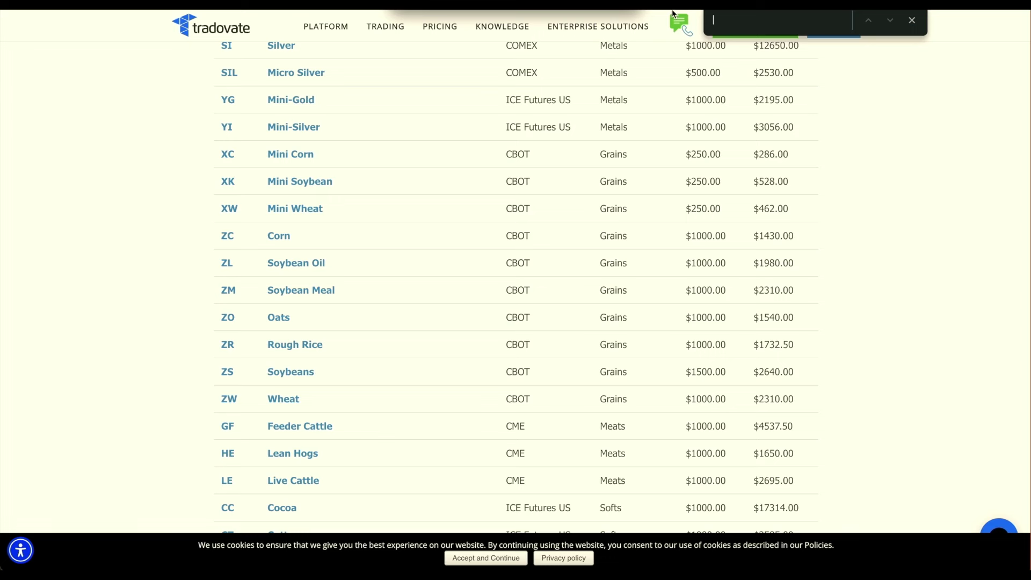
pyautogui.write('MES')
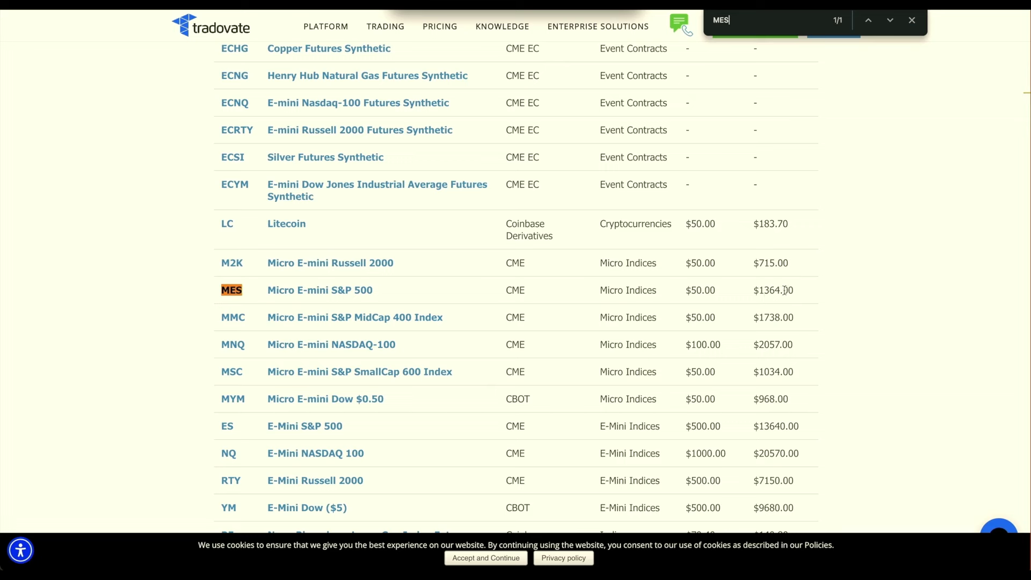
# Copy the $1364.00 MES margin value from Tradovate's margin list.
pyautogui.moveTo(789, 289); pyautogui.dragTo(760, 291)
pyautogui.rightClick(770, 289)
pyautogui.click(782, 315)
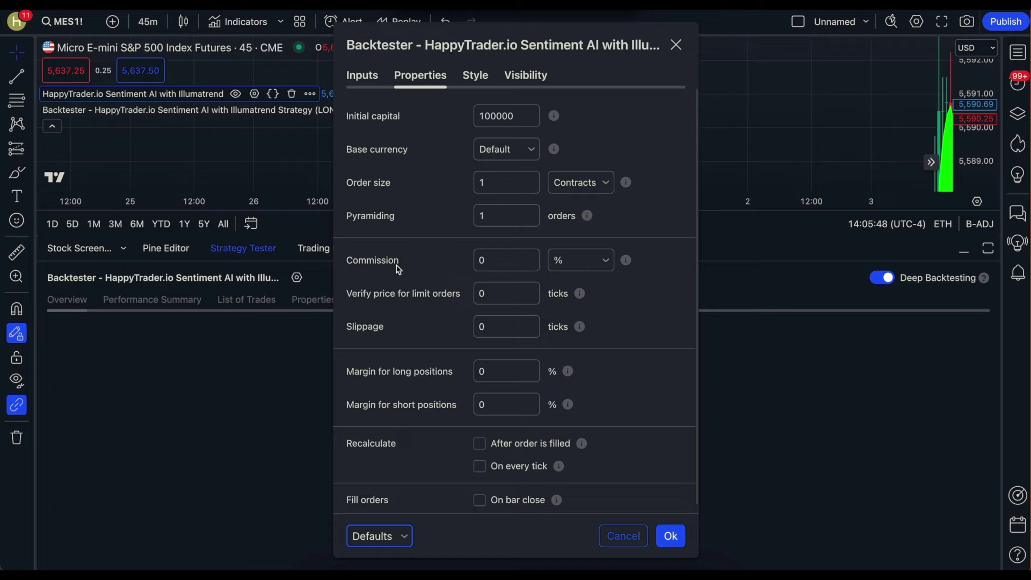
# Set initial capital to 1364 and pyramiding to 1, and confirm the properties.
pyautogui.click(375, 548)
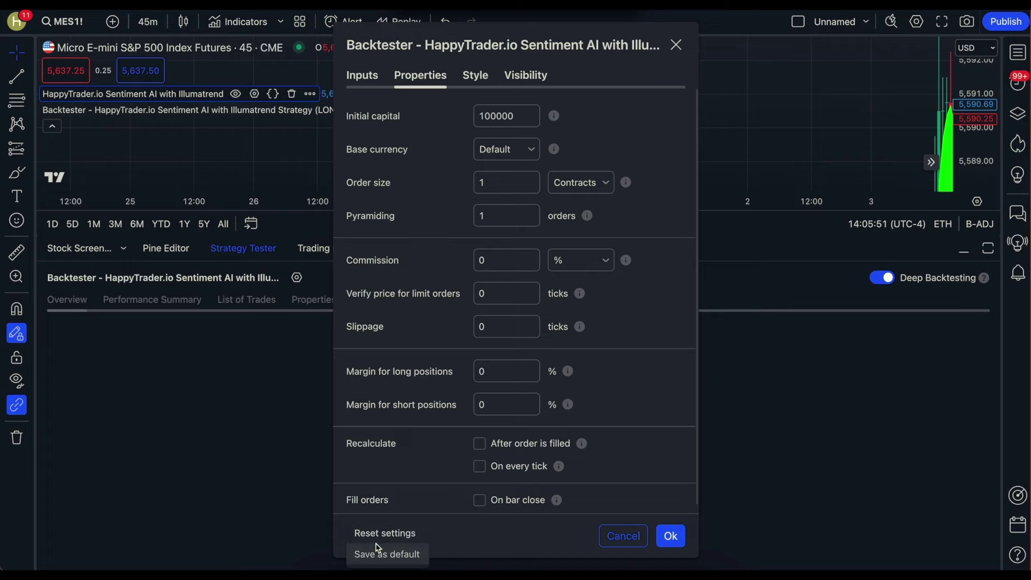
pyautogui.doubleClick(518, 119)
pyautogui.hotkey('ctrl', 'v')
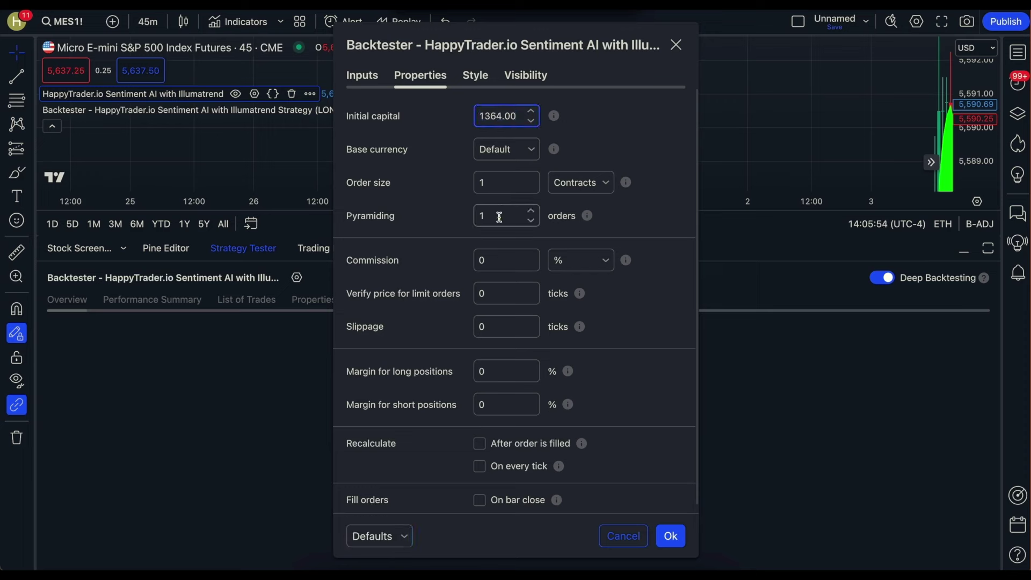
pyautogui.click(500, 216)
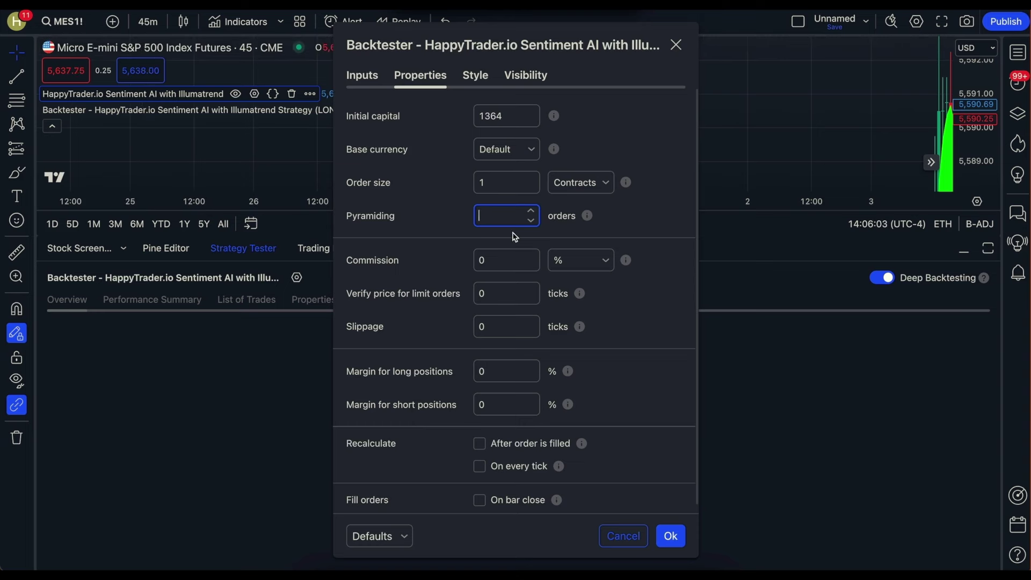
pyautogui.write('1')
pyautogui.click(670, 535)
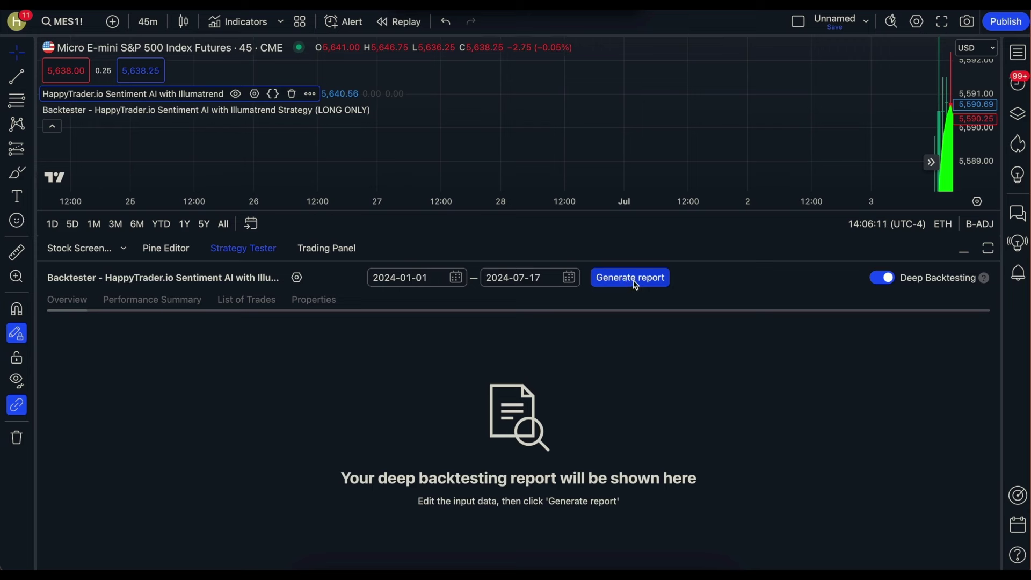
# Verify the pyramiding value in the strategy settings and generate the deep backtest report.
pyautogui.click(295, 278)
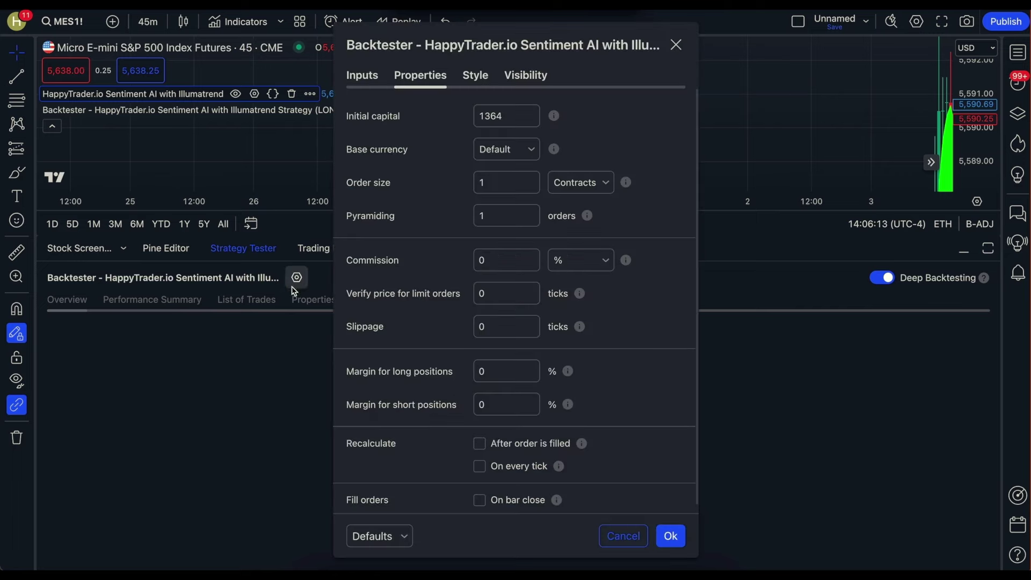
pyautogui.click(514, 218)
pyautogui.click(671, 535)
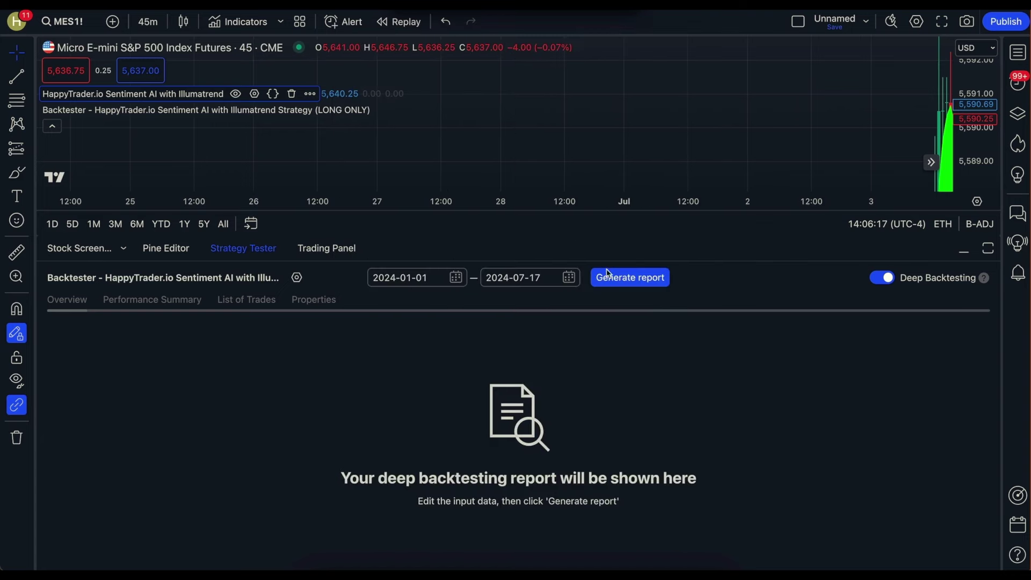
pyautogui.click(645, 283)
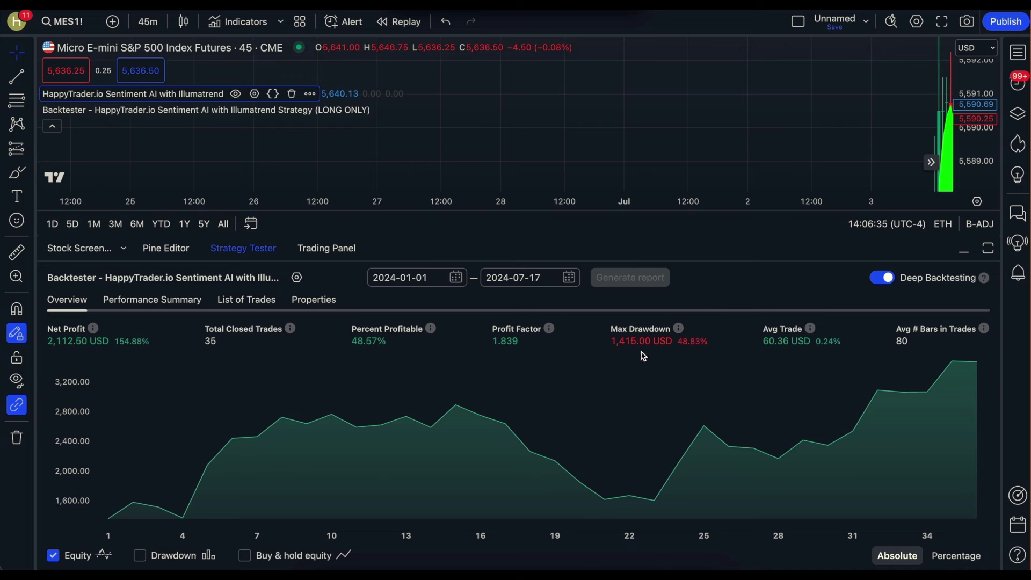
pyautogui.moveTo(689, 379)
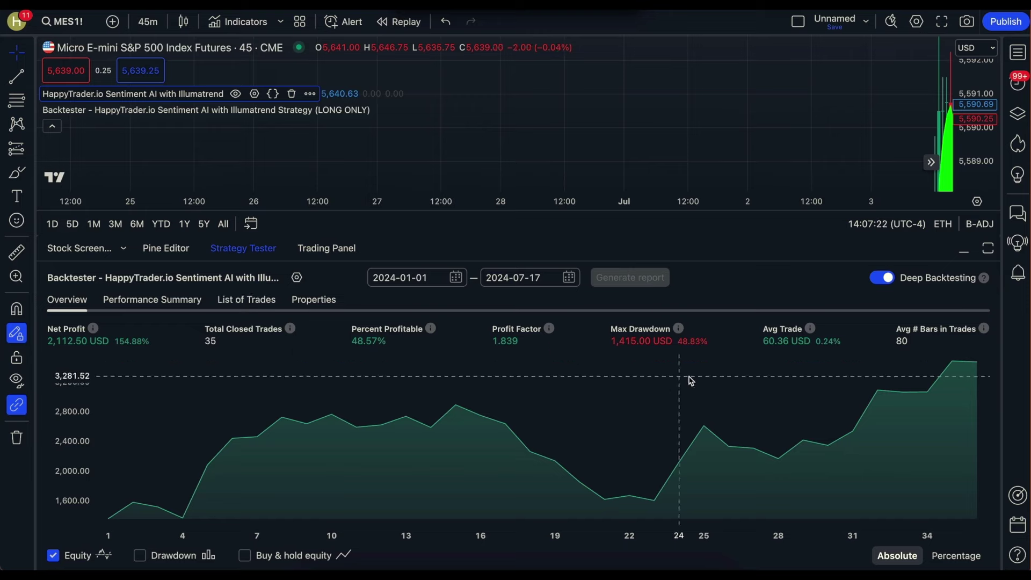
# Review the 45-minute MES1! trade list, then return to the overview statistics.
pyautogui.click(251, 299)
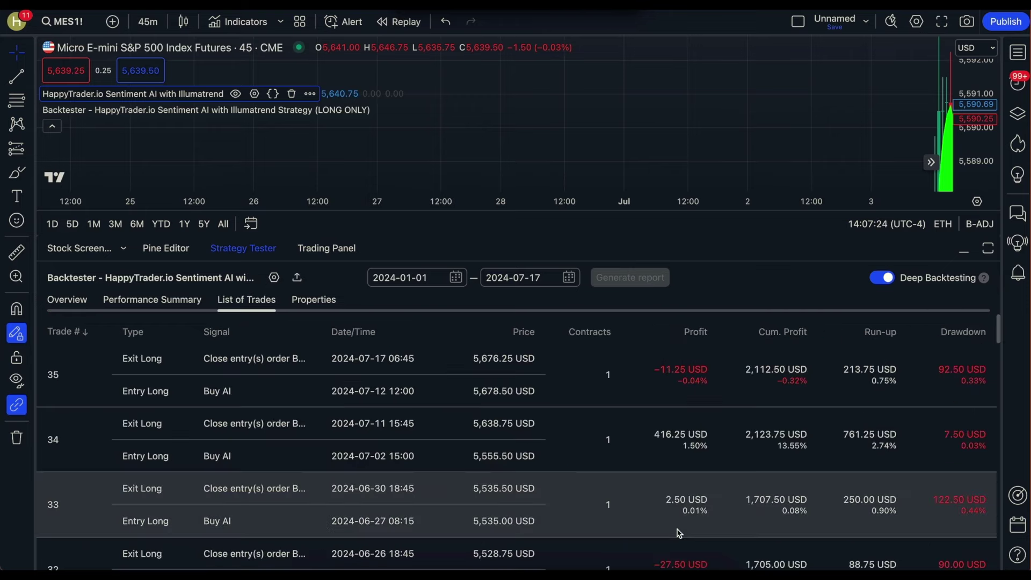
pyautogui.scroll(-2, 710, 487)
pyautogui.scroll(-15, 710, 487)
pyautogui.scroll(2, 710, 487)
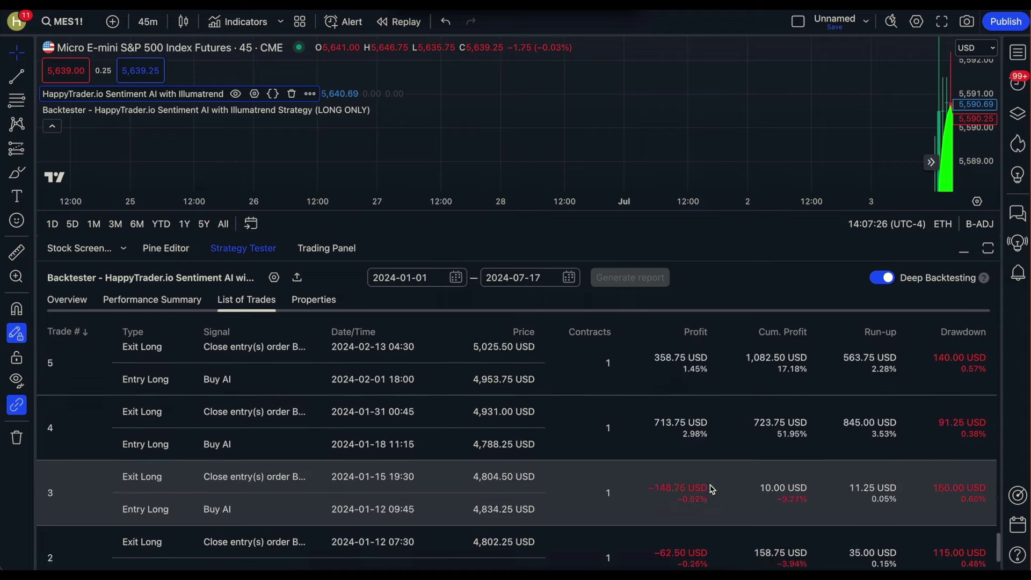
pyautogui.scroll(1, 709, 487)
pyautogui.scroll(1, 709, 487)
pyautogui.scroll(4, 709, 488)
pyautogui.scroll(5, 709, 487)
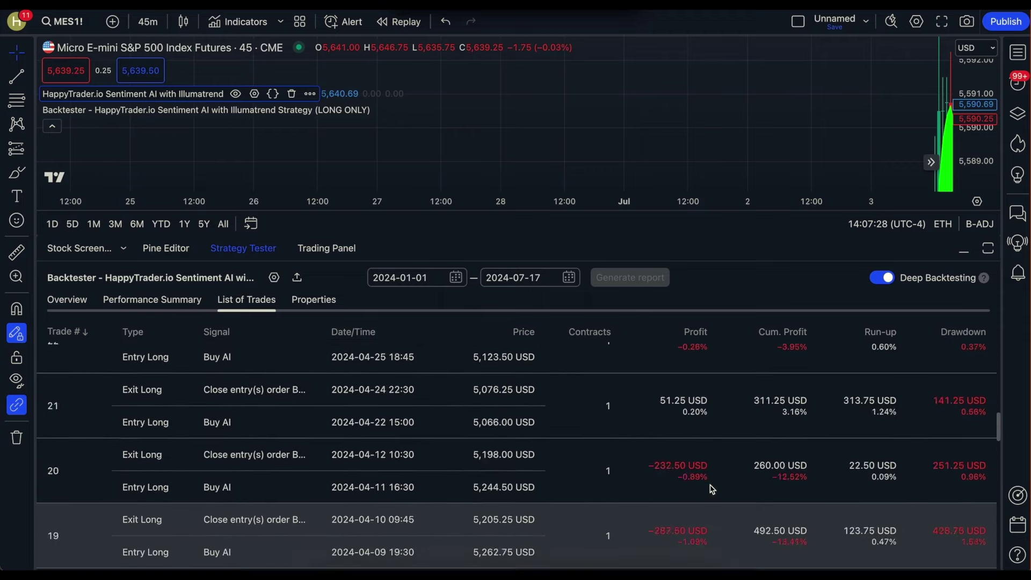
pyautogui.scroll(10, 710, 487)
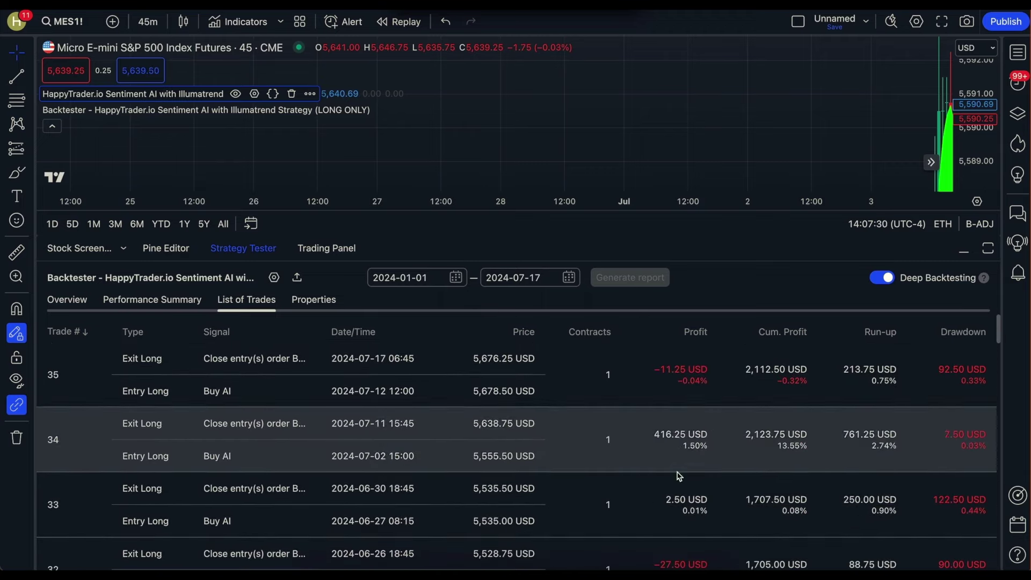
pyautogui.scroll(-1, 679, 475)
pyautogui.scroll(-1, 692, 450)
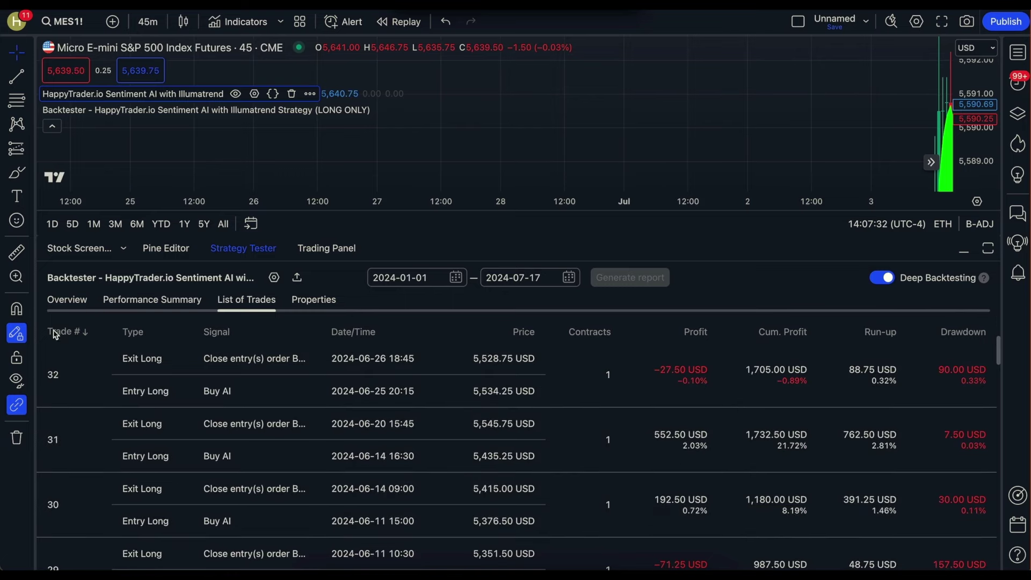
pyautogui.click(68, 299)
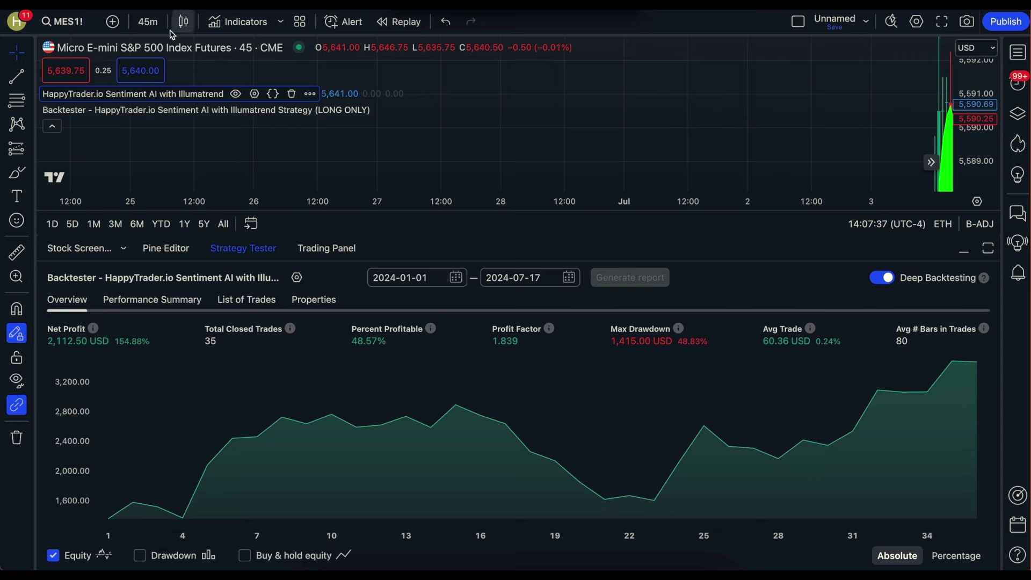
# Rerun the MES1! deep backtest on 15-minute ($2,212.50, 113 trades), then 5-minute charts.
pyautogui.click(147, 21)
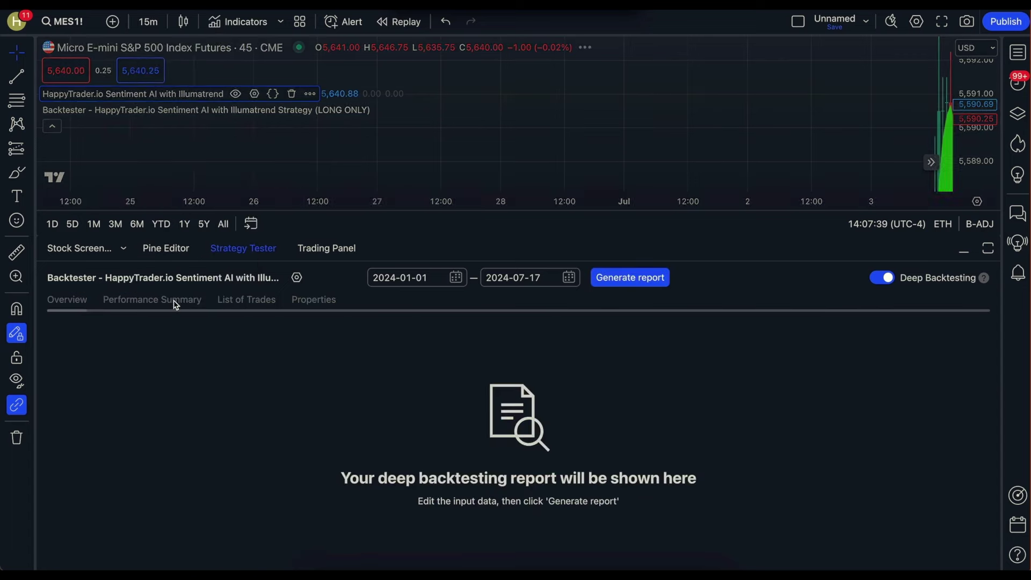
pyautogui.click(628, 278)
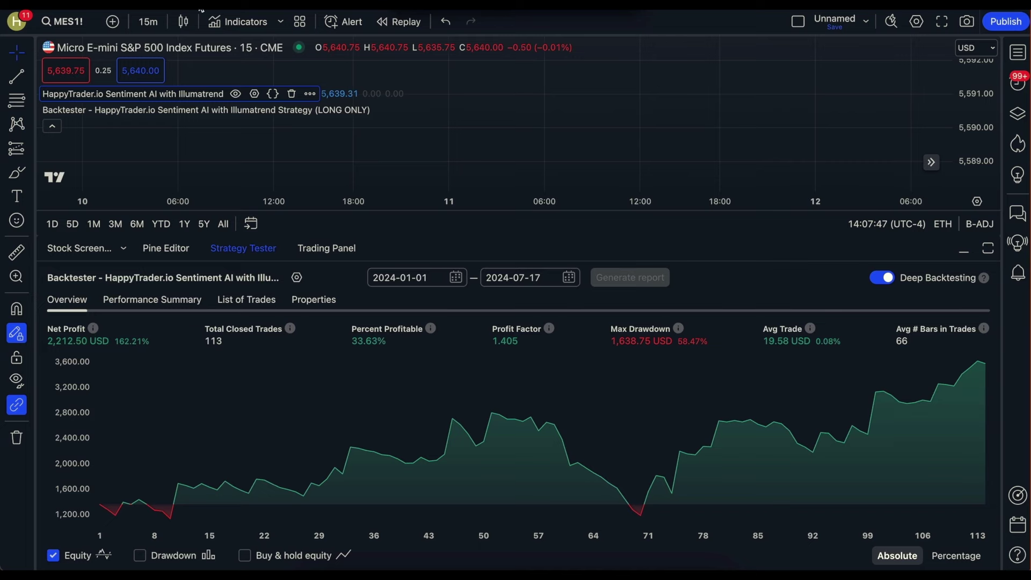
pyautogui.click(148, 22)
pyautogui.click(242, 268)
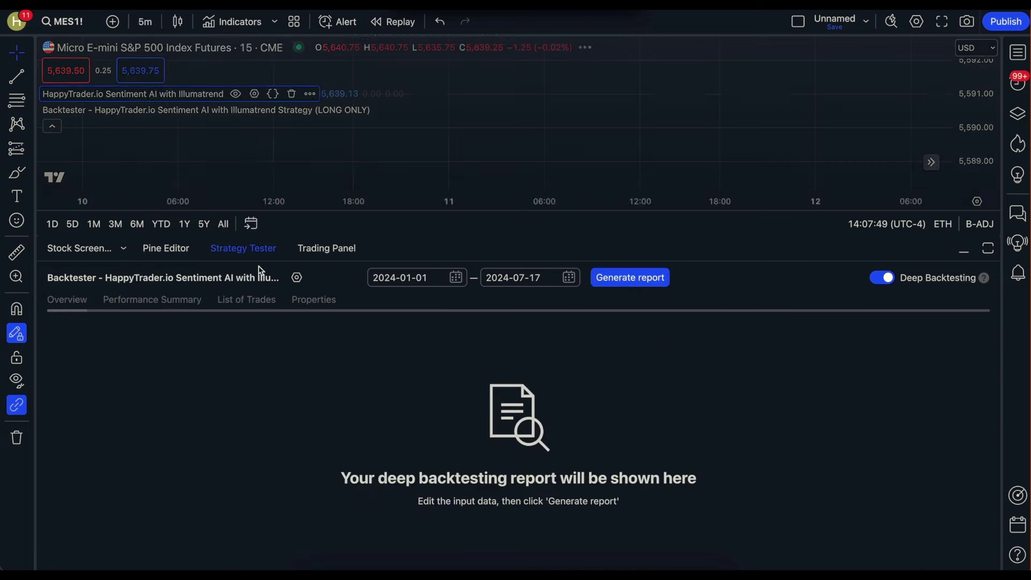
pyautogui.click(638, 281)
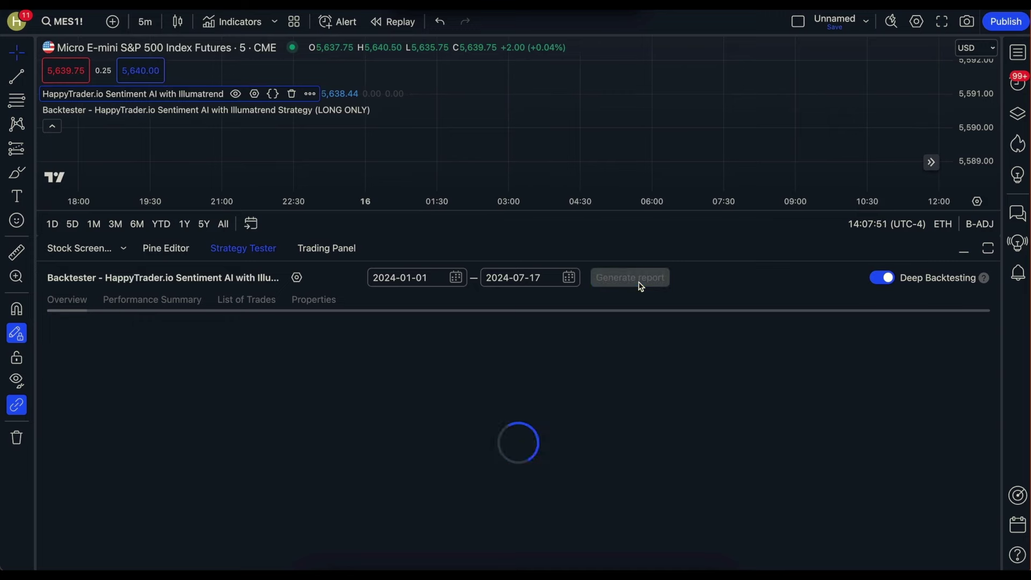